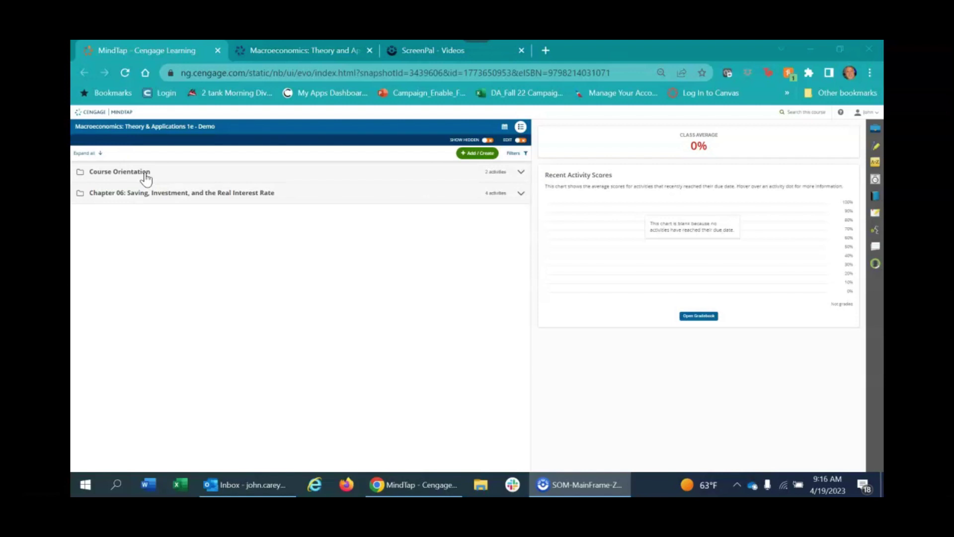
Open question 6, The Market for Goods and Services, from the Principles of Macroeconomics Review in the Course Orientation folder.
{"action": "left_click", "coordinate": [146, 174]}
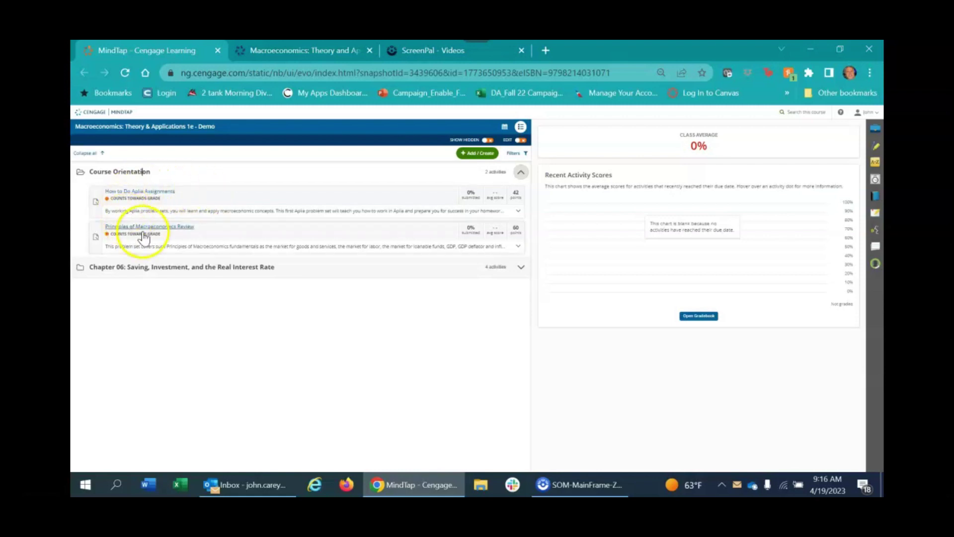
{"action": "left_click", "coordinate": [178, 229]}
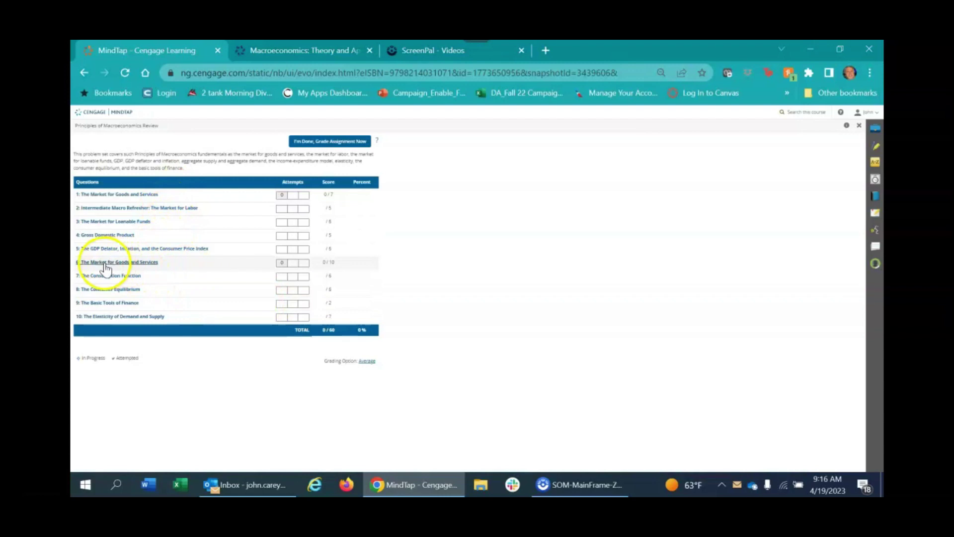
{"action": "left_click", "coordinate": [103, 267]}
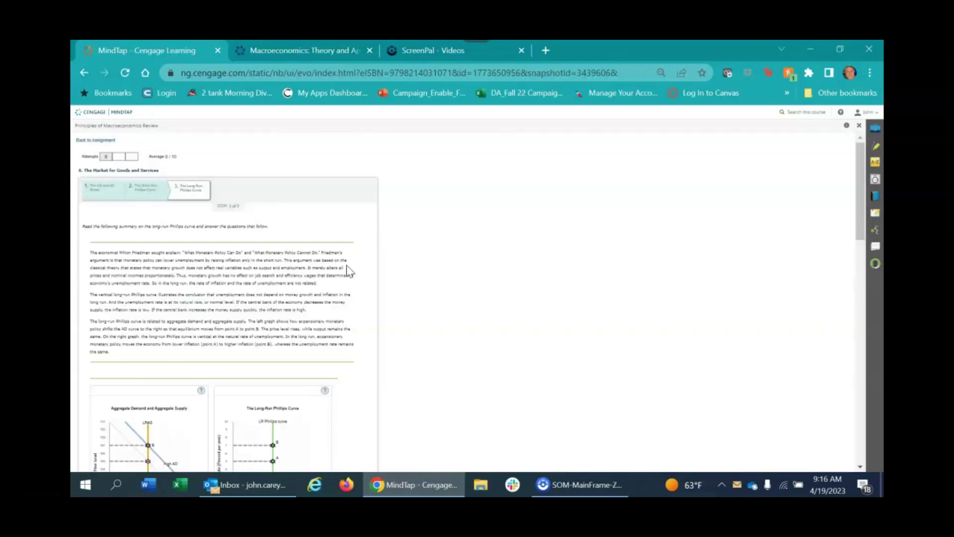
Examine the long-run Phillips curve question's summary, graphs, graded answers and explanations, and close the assignment.
{"action": "scroll", "coordinate": [308, 274], "scroll_direction": "down", "scroll_amount": 3}
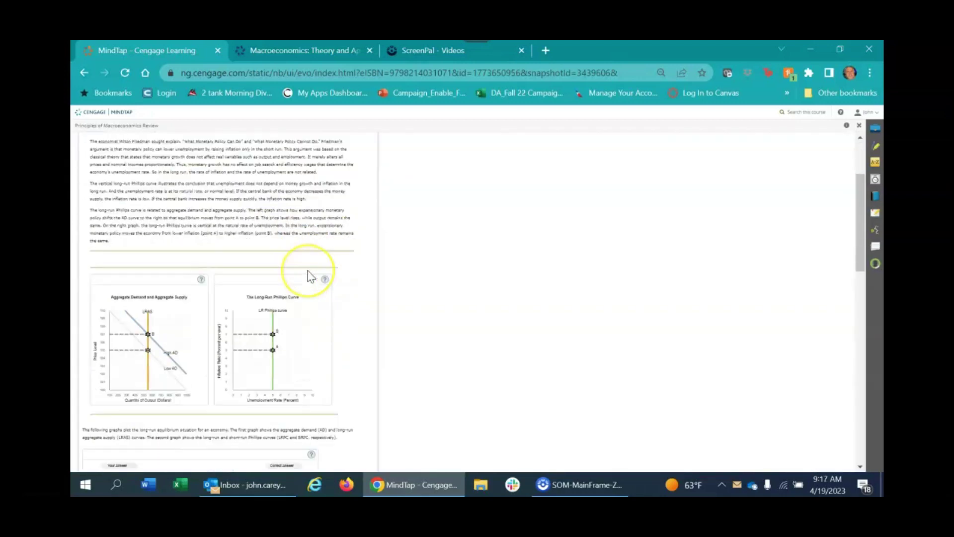
{"action": "scroll", "coordinate": [309, 275], "scroll_direction": "down", "scroll_amount": 3}
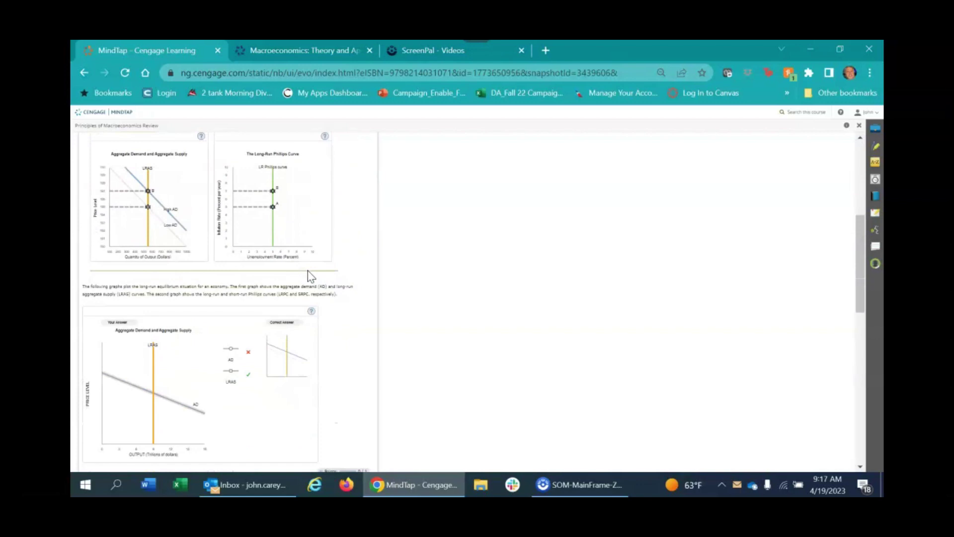
{"action": "scroll", "coordinate": [311, 276], "scroll_direction": "down", "scroll_amount": 3}
{"action": "scroll", "coordinate": [311, 276], "scroll_direction": "down", "scroll_amount": 7}
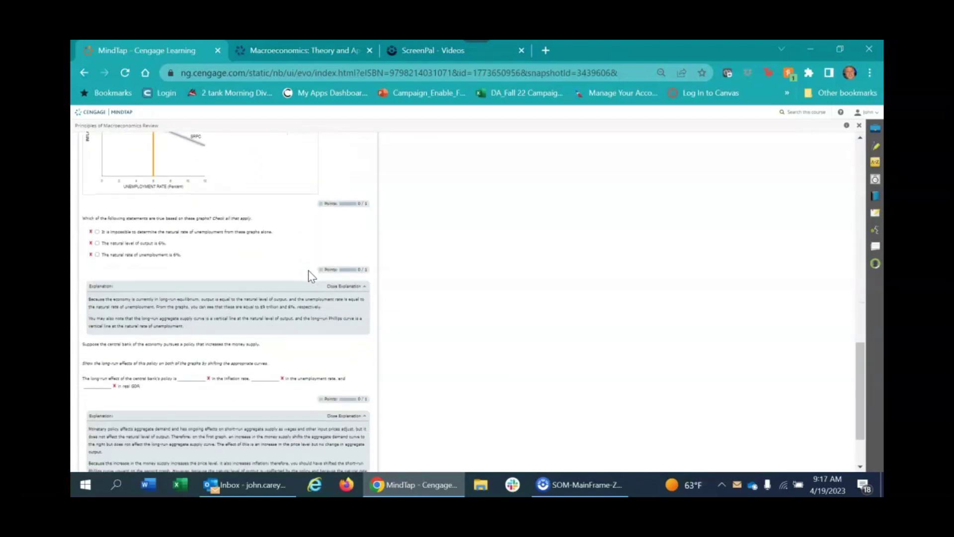
{"action": "scroll", "coordinate": [312, 276], "scroll_direction": "down", "scroll_amount": 3}
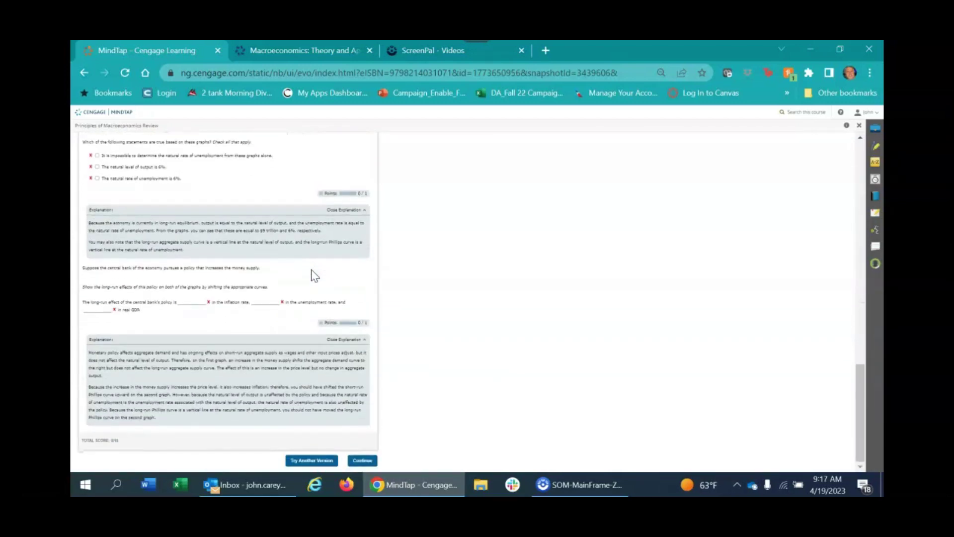
{"action": "scroll", "coordinate": [291, 312], "scroll_direction": "up", "scroll_amount": 9}
{"action": "scroll", "coordinate": [289, 310], "scroll_direction": "down", "scroll_amount": 9}
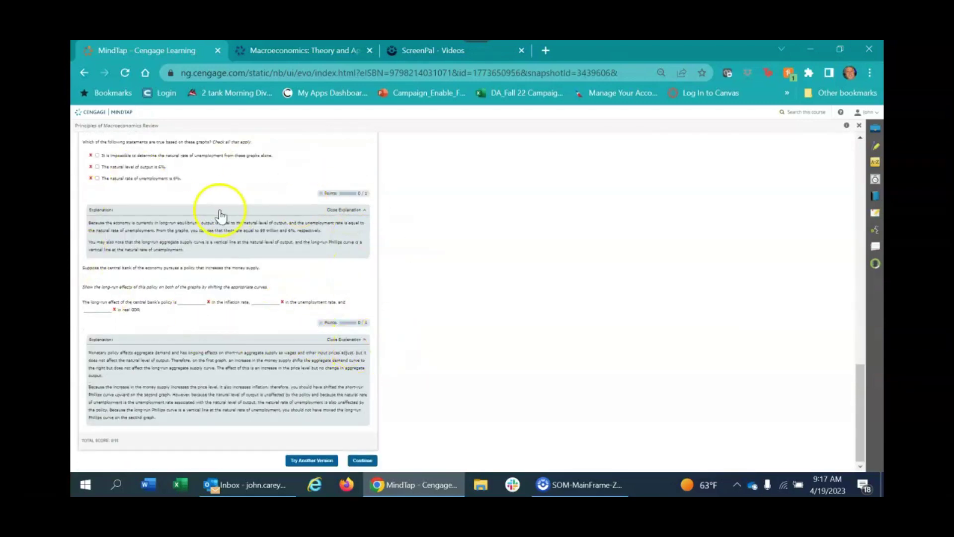
{"action": "scroll", "coordinate": [504, 353], "scroll_direction": "up", "scroll_amount": 9}
{"action": "scroll", "coordinate": [503, 353], "scroll_direction": "up", "scroll_amount": 3}
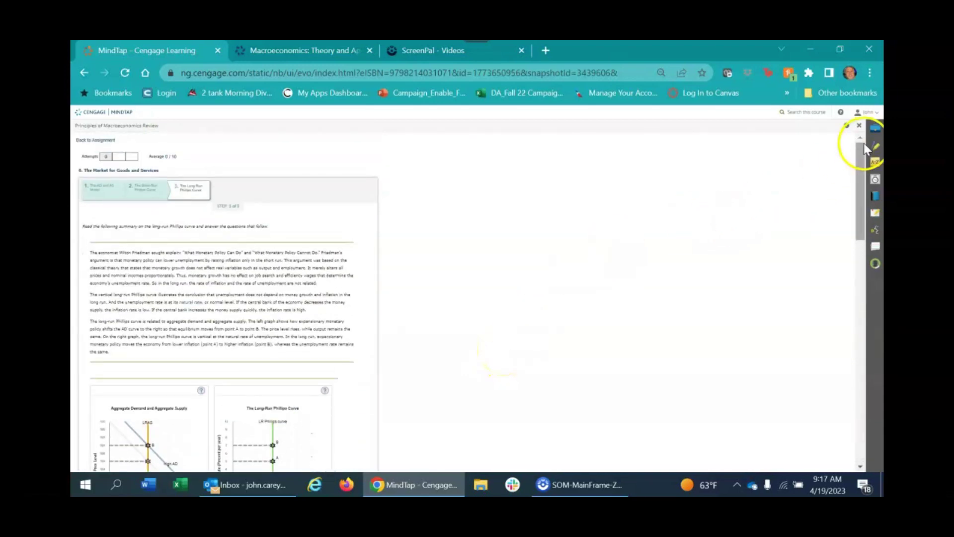
{"action": "left_click", "coordinate": [859, 125]}
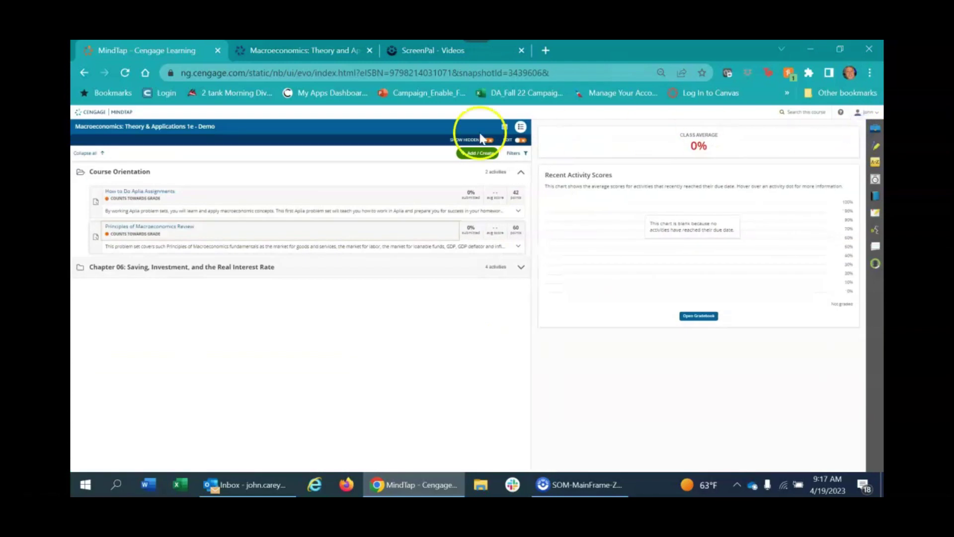
Collapse Course Orientation and open the Chapter 06 Reading on Saving, Investment, and the Real Interest Rate from the Learn It section.
{"action": "left_click", "coordinate": [82, 175]}
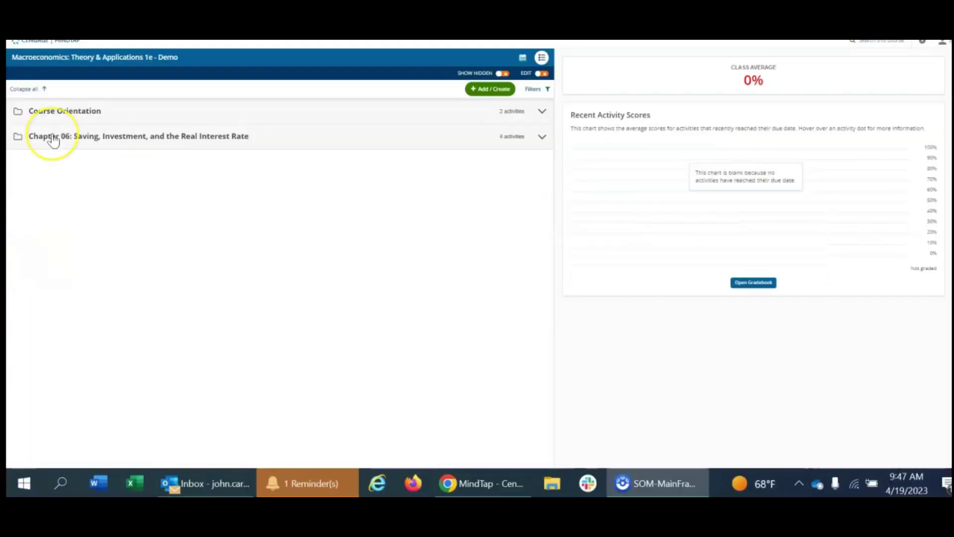
{"action": "left_click", "coordinate": [52, 138]}
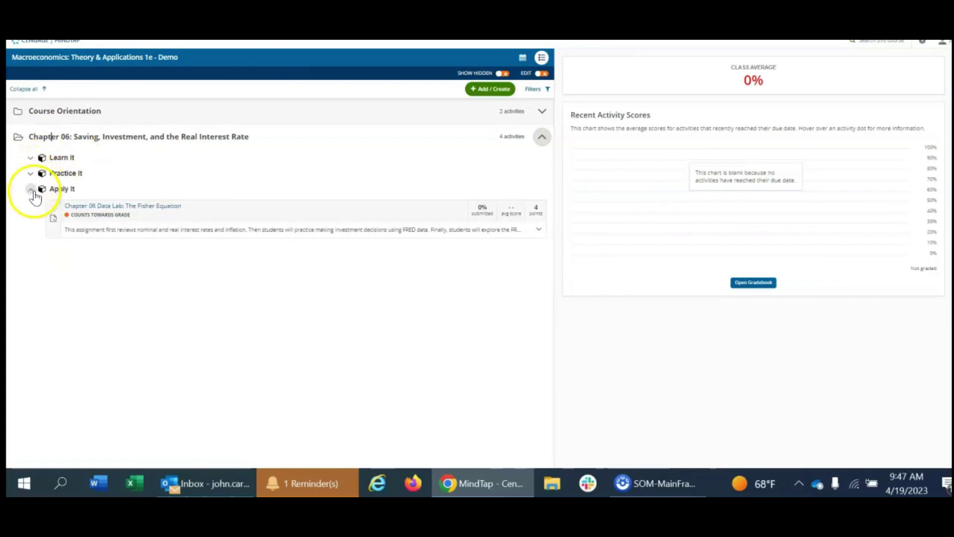
{"action": "left_click", "coordinate": [31, 190]}
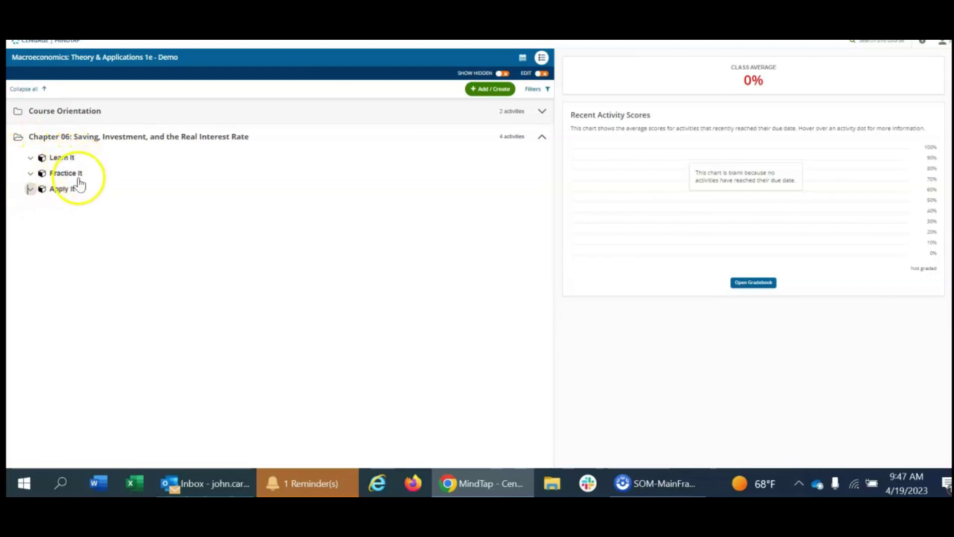
{"action": "left_click", "coordinate": [30, 158]}
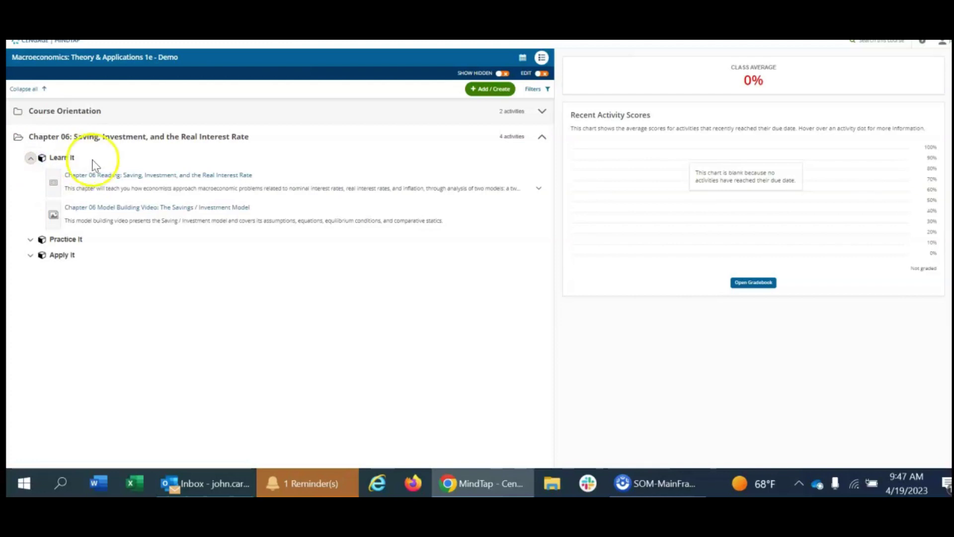
{"action": "left_click", "coordinate": [99, 175]}
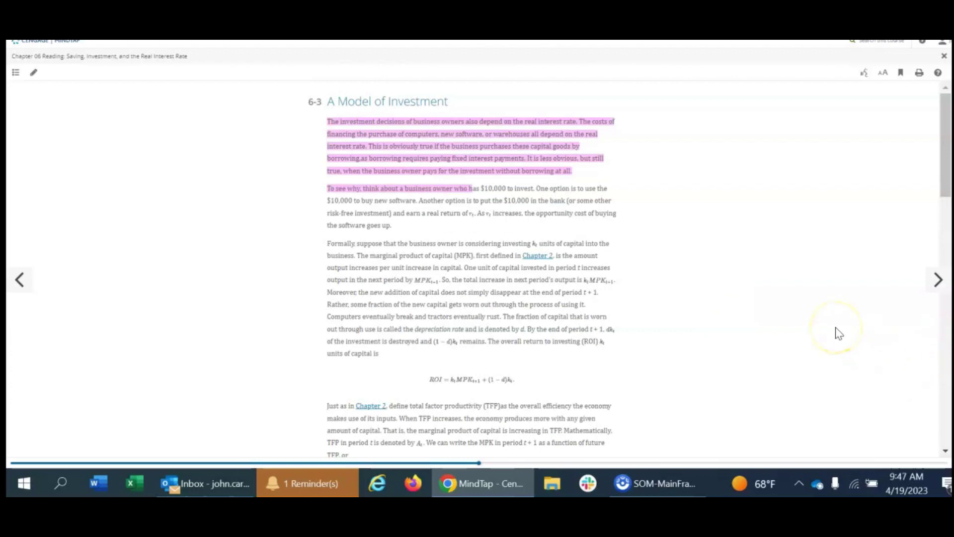
Look through reading section 6-3, A Model of Investment, advance to section 6-4, and close the reading.
{"action": "scroll", "coordinate": [838, 332], "scroll_direction": "down", "scroll_amount": 5}
{"action": "scroll", "coordinate": [839, 332], "scroll_direction": "down", "scroll_amount": 13}
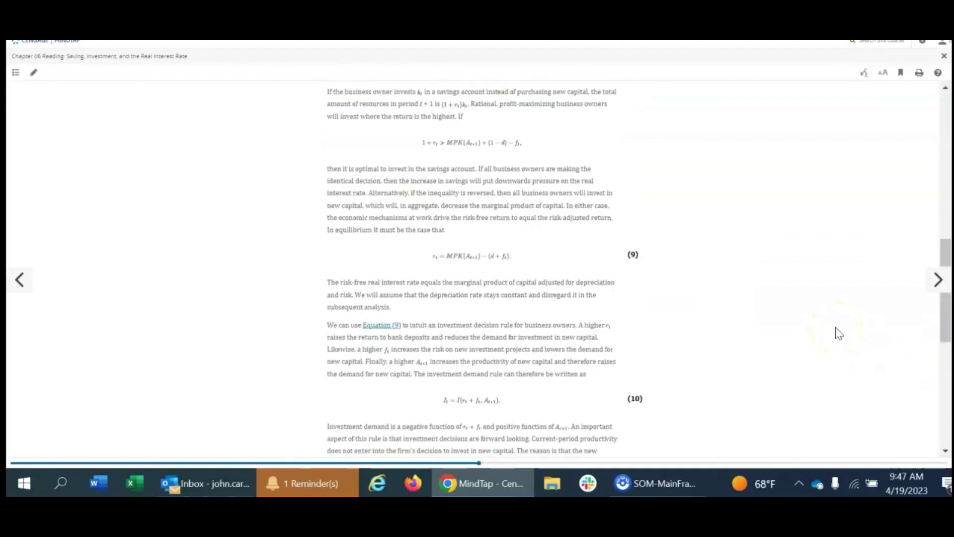
{"action": "scroll", "coordinate": [841, 332], "scroll_direction": "up", "scroll_amount": 15}
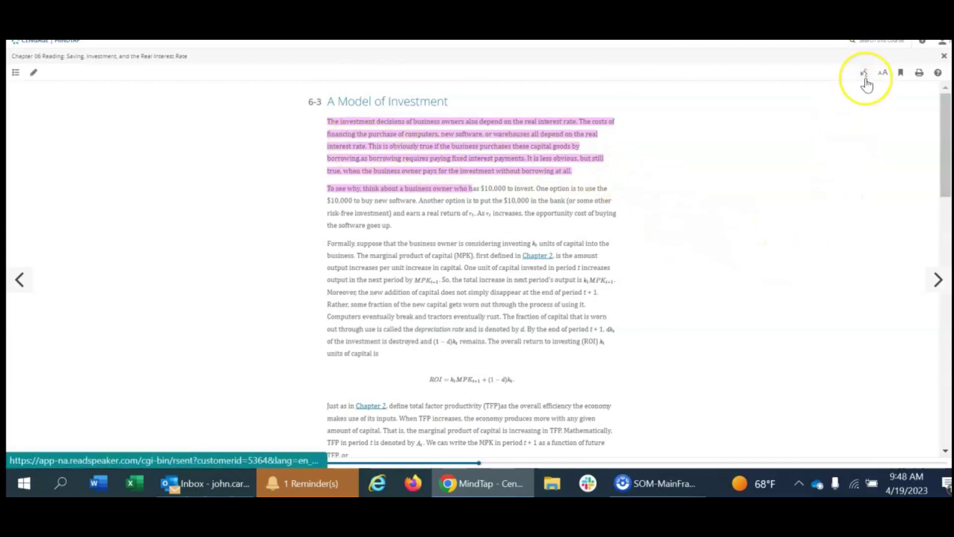
{"action": "left_click", "coordinate": [938, 278]}
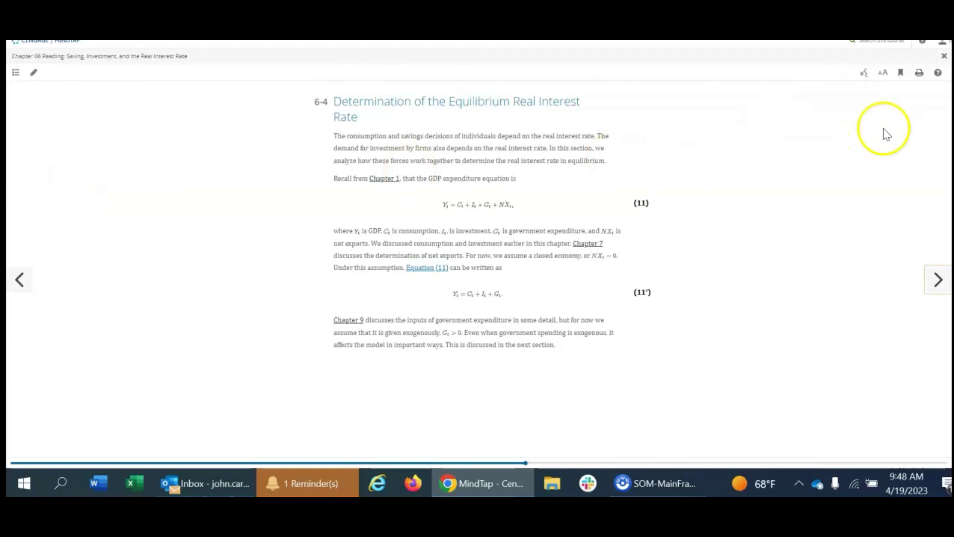
{"action": "left_click", "coordinate": [945, 56]}
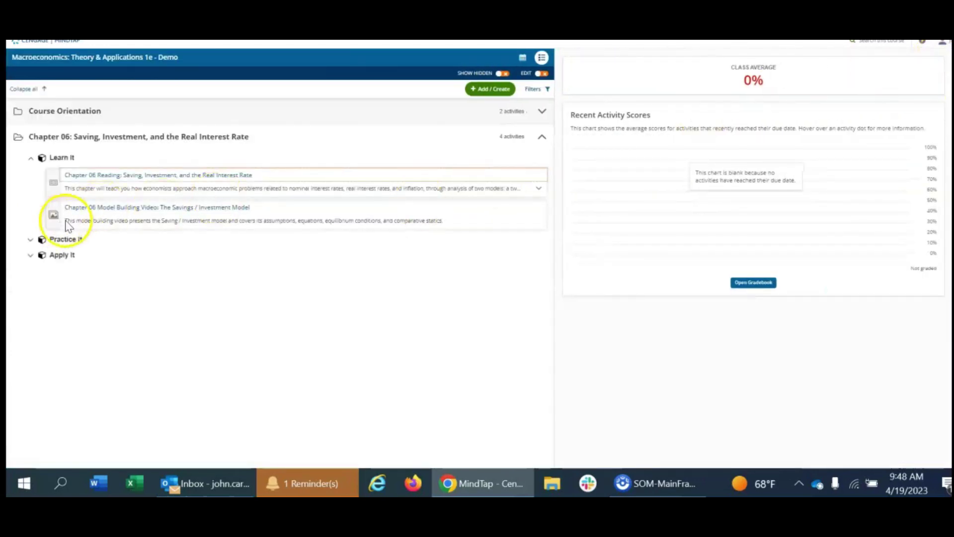
Play the Chapter 06 Model Building Video, skip ahead through its equation, graphing and comparative statics parts, and close it.
{"action": "left_click", "coordinate": [110, 209]}
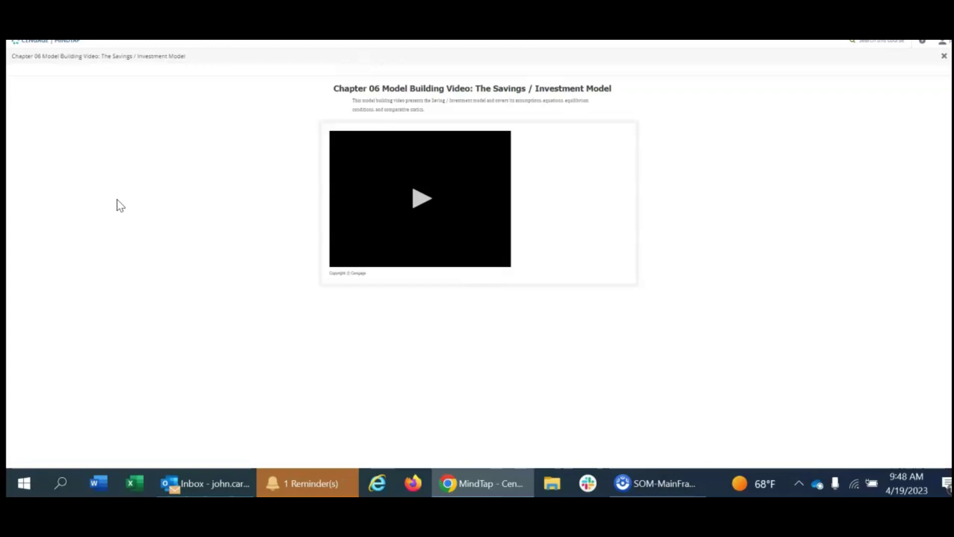
{"action": "left_click", "coordinate": [419, 202]}
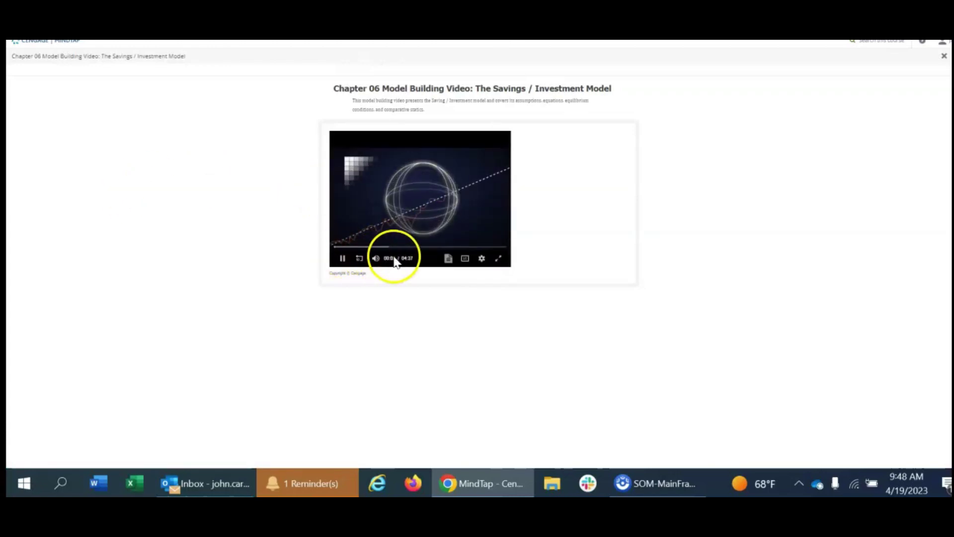
{"action": "left_click", "coordinate": [363, 247]}
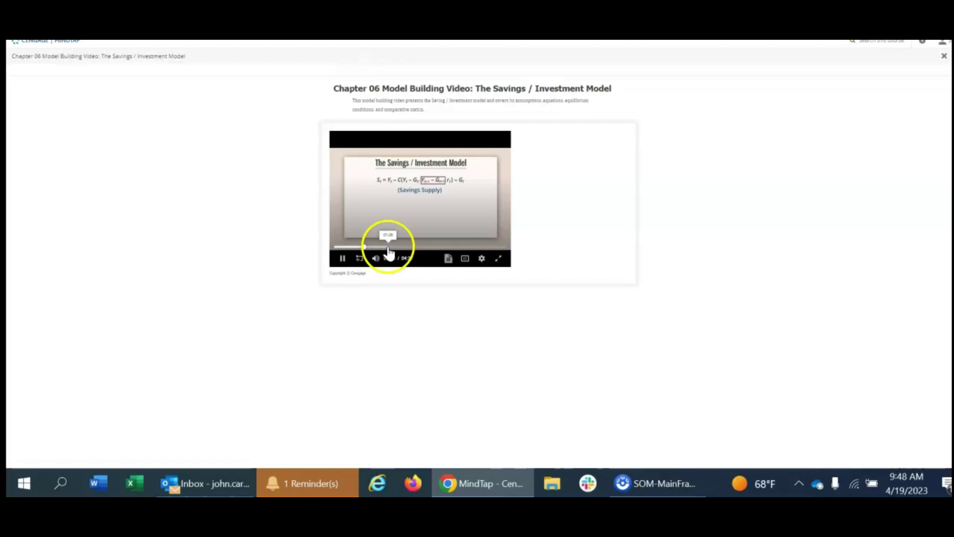
{"action": "left_click", "coordinate": [384, 247]}
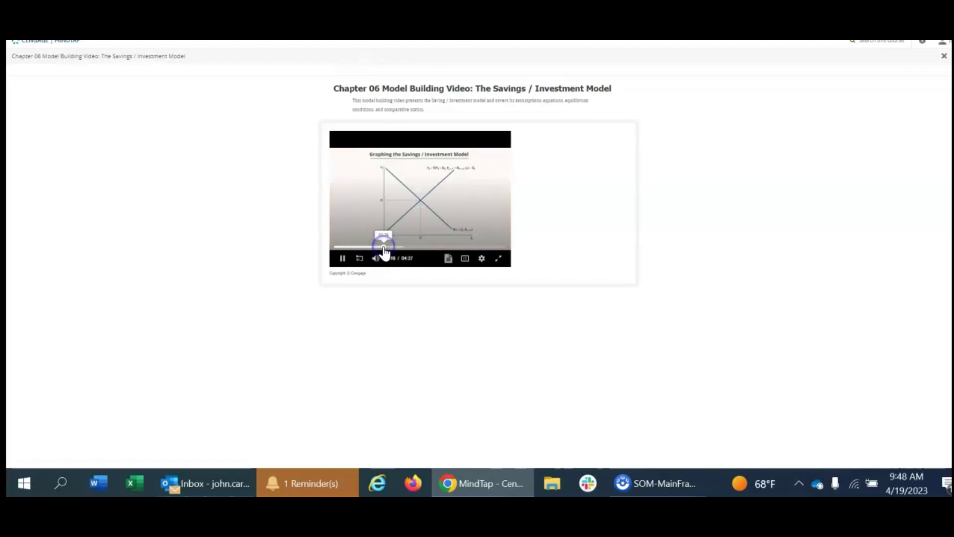
{"action": "left_click", "coordinate": [439, 248]}
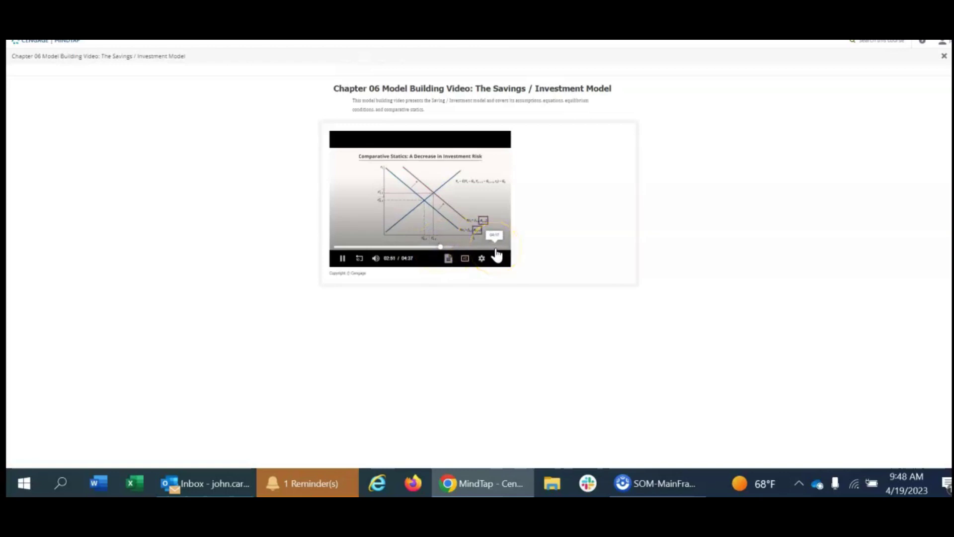
{"action": "left_click", "coordinate": [488, 247]}
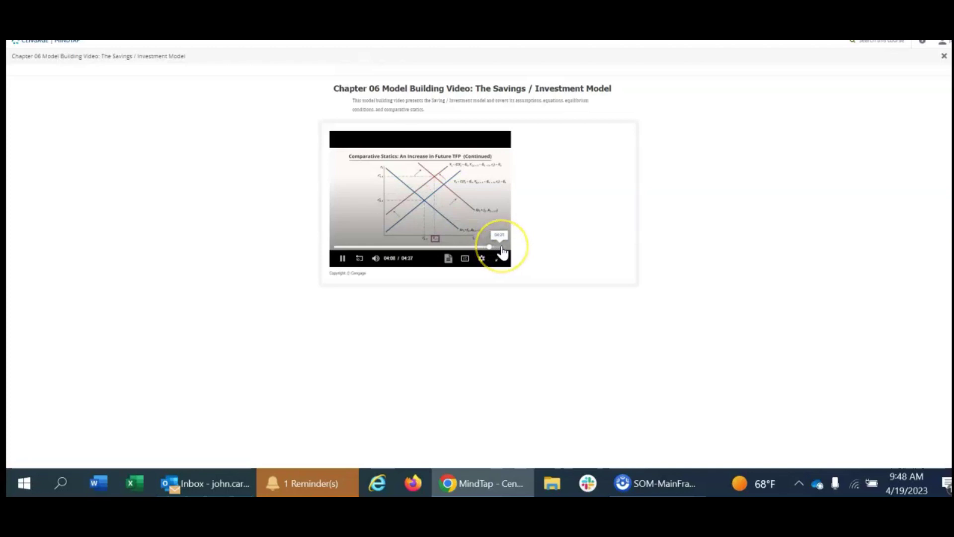
{"action": "left_click", "coordinate": [501, 247]}
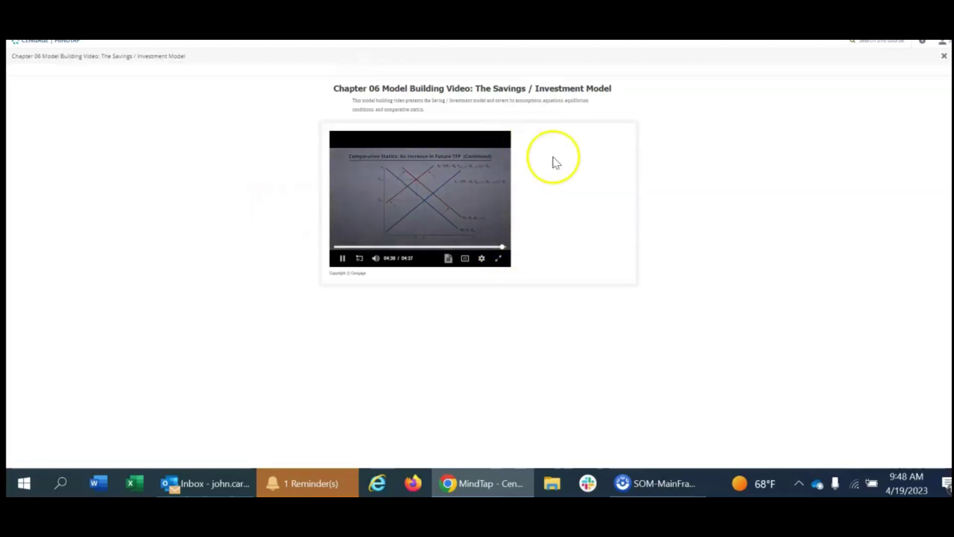
{"action": "left_click", "coordinate": [944, 58]}
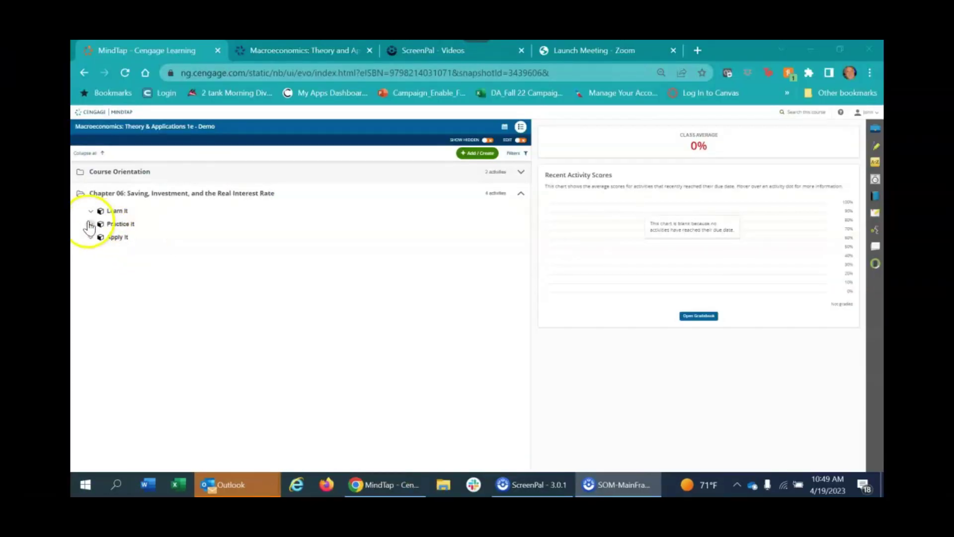
Open Problem 6.4 of the Chapter 06 Homework from the chapter's Practice It section.
{"action": "left_click", "coordinate": [89, 224]}
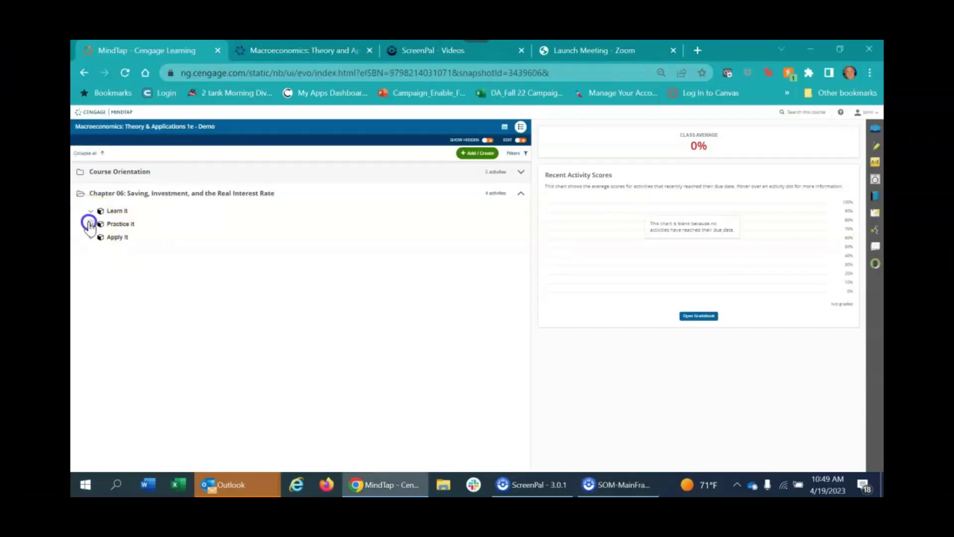
{"action": "left_click", "coordinate": [152, 237]}
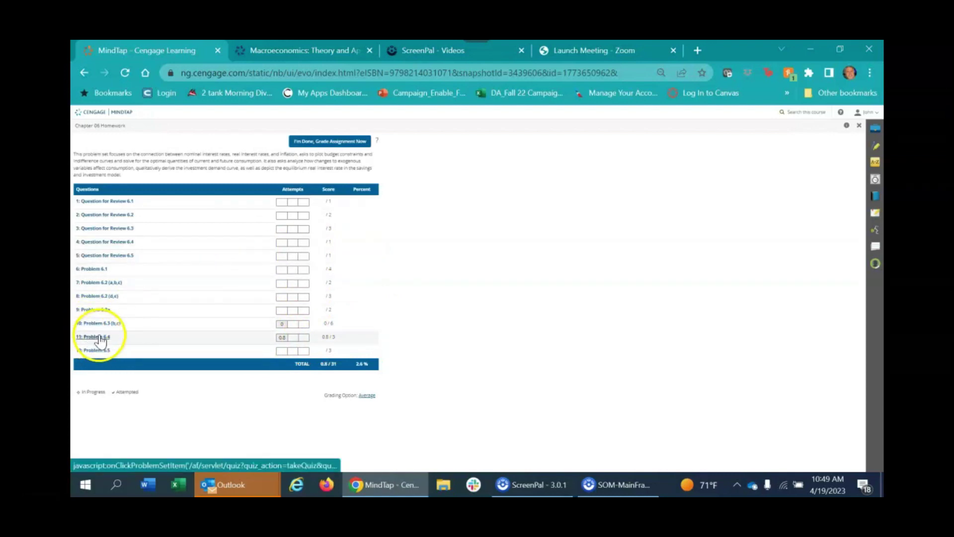
{"action": "left_click", "coordinate": [99, 338]}
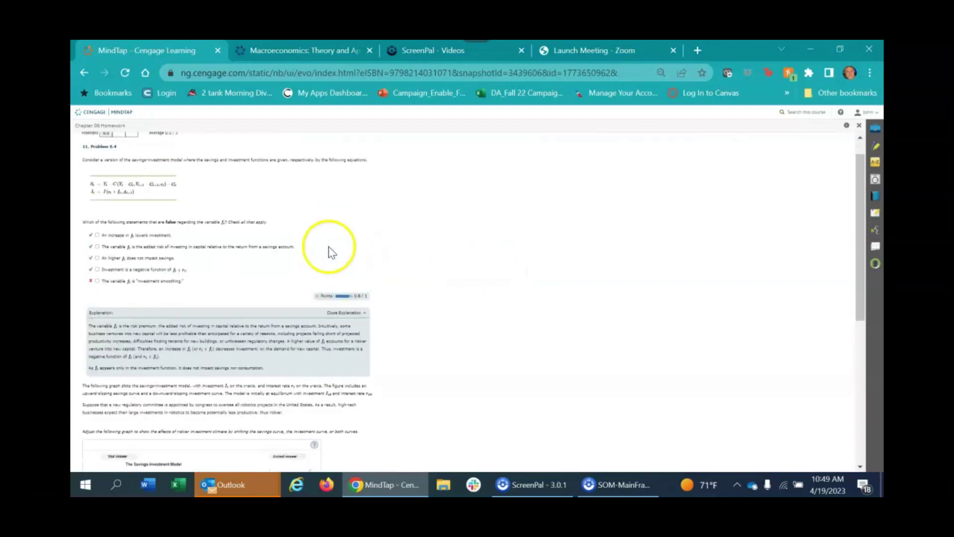
Review Problem 6.4's graded answers, savings-investment graph and explanations, and load another version of the problem.
{"action": "scroll", "coordinate": [240, 255], "scroll_direction": "down", "scroll_amount": 6}
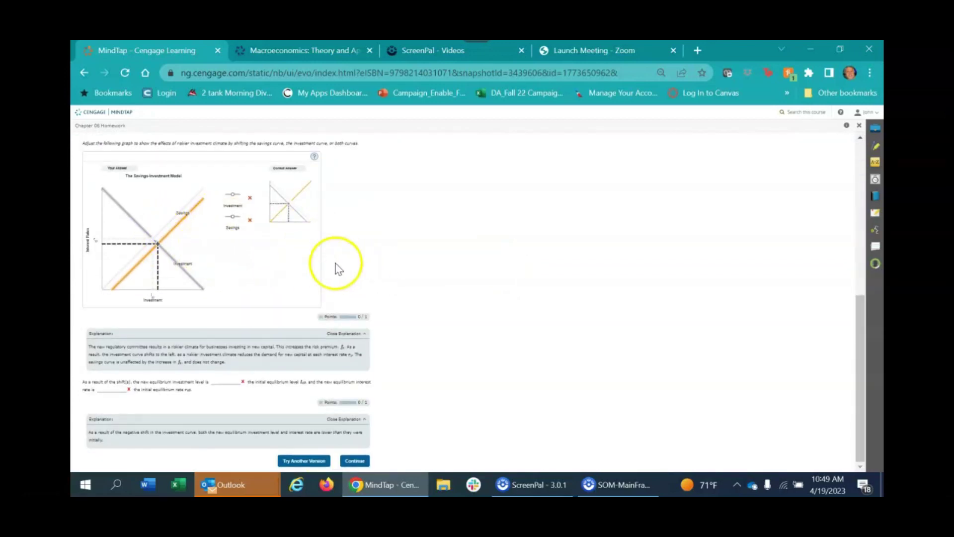
{"action": "scroll", "coordinate": [388, 259], "scroll_direction": "up", "scroll_amount": 5}
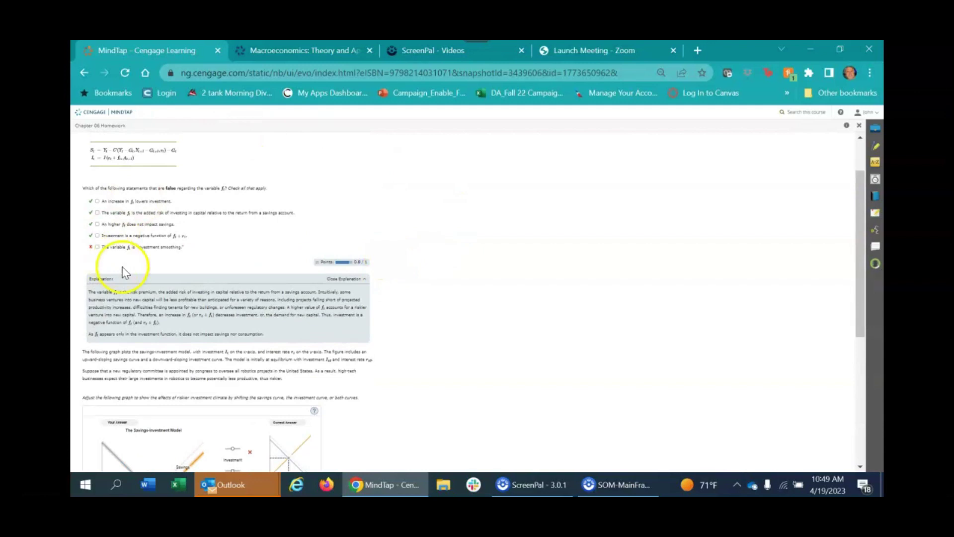
{"action": "scroll", "coordinate": [160, 292], "scroll_direction": "down", "scroll_amount": 1}
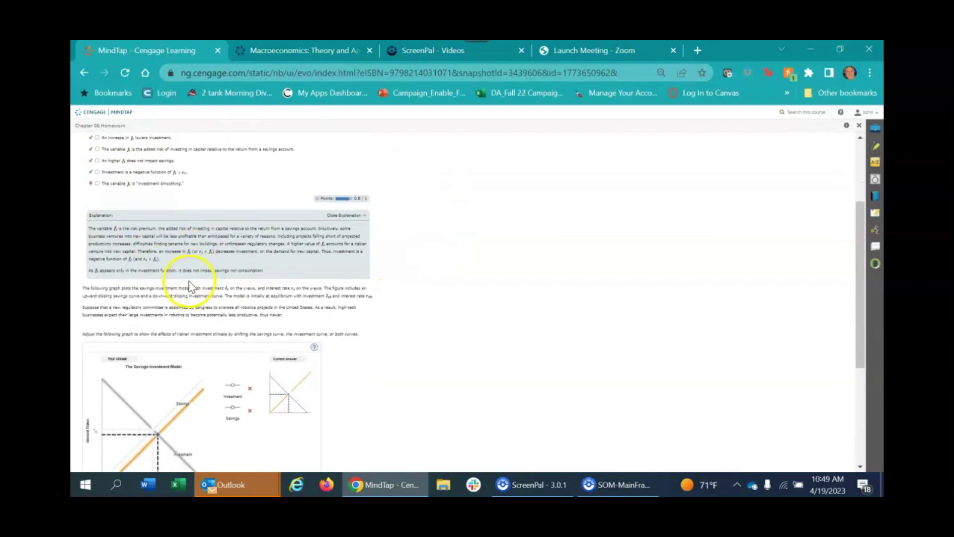
{"action": "scroll", "coordinate": [271, 269], "scroll_direction": "down", "scroll_amount": 3}
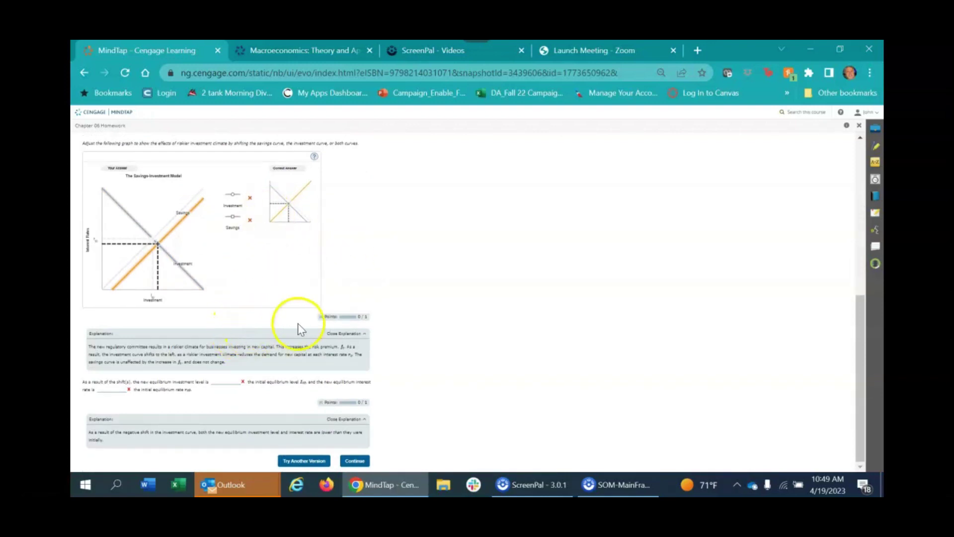
{"action": "scroll", "coordinate": [294, 343], "scroll_direction": "up", "scroll_amount": 4}
{"action": "scroll", "coordinate": [293, 338], "scroll_direction": "down", "scroll_amount": 4}
{"action": "left_click", "coordinate": [298, 462]}
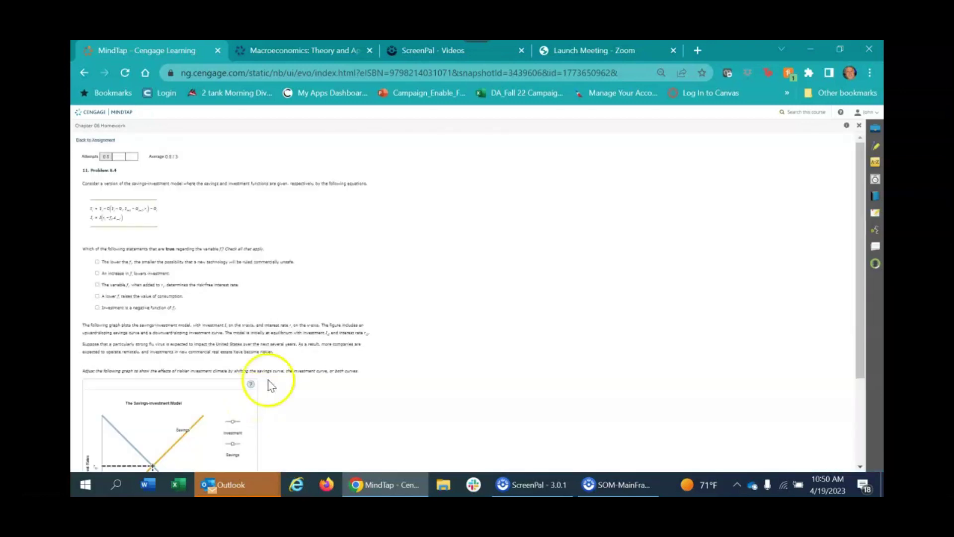
Examine the new version of Problem 6.4, from its equations and true-statement choices to the savings-investment graph and equilibrium question.
{"action": "scroll", "coordinate": [262, 317], "scroll_direction": "down", "scroll_amount": 3}
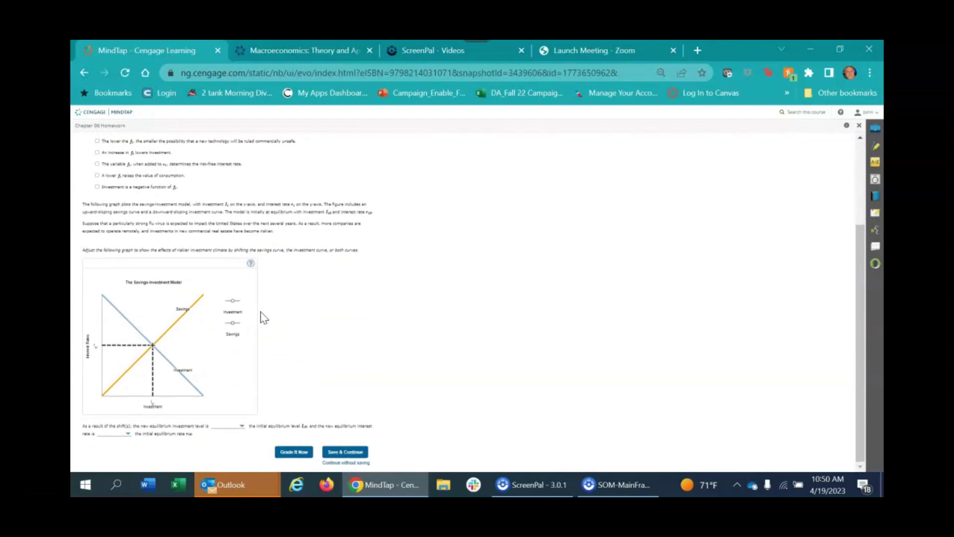
{"action": "scroll", "coordinate": [263, 319], "scroll_direction": "up", "scroll_amount": 1}
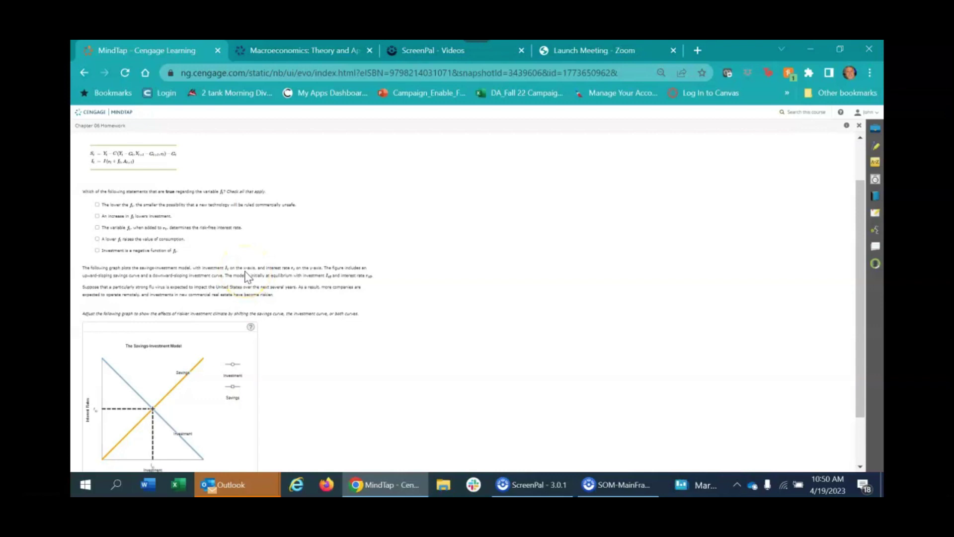
{"action": "scroll", "coordinate": [247, 276], "scroll_direction": "down", "scroll_amount": 1}
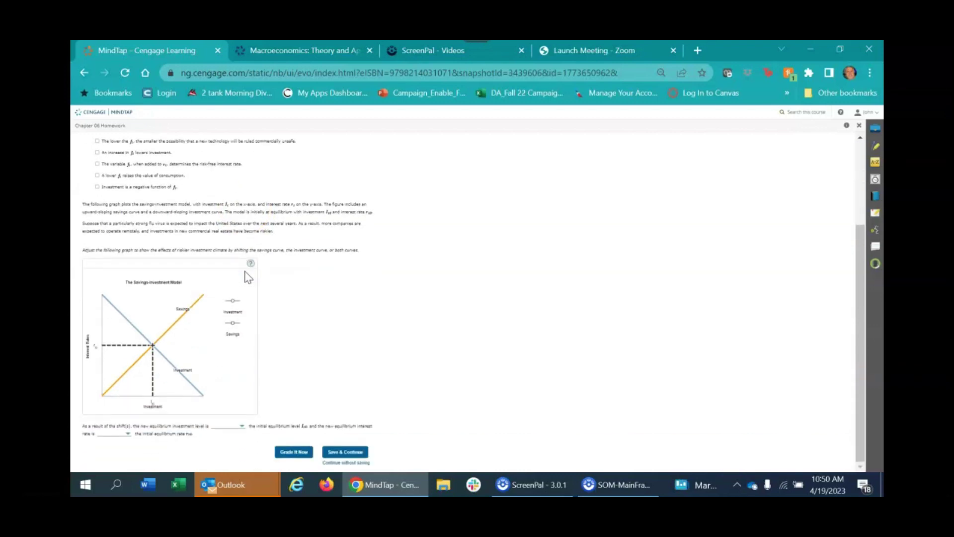
{"action": "scroll", "coordinate": [247, 276], "scroll_direction": "up", "scroll_amount": 2}
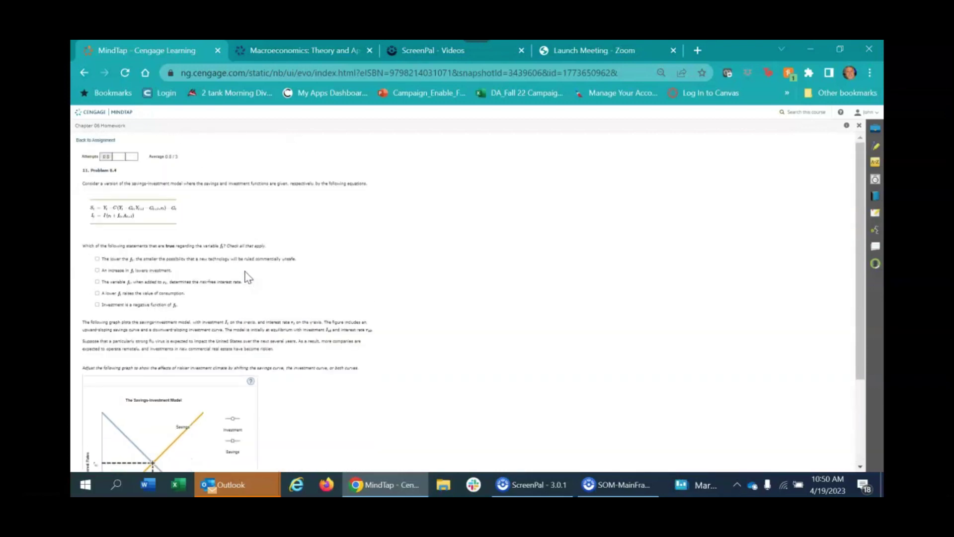
{"action": "scroll", "coordinate": [247, 277], "scroll_direction": "down", "scroll_amount": 2}
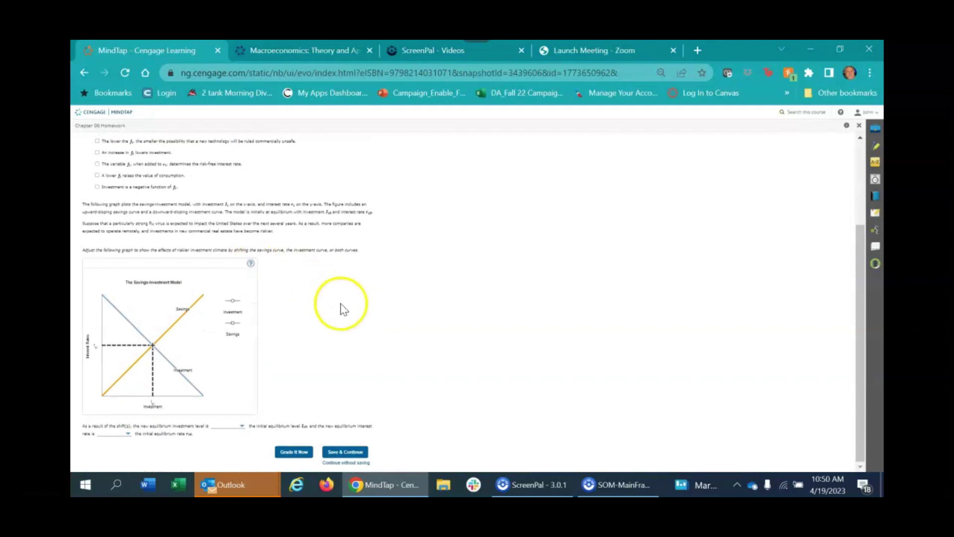
{"action": "scroll", "coordinate": [342, 306], "scroll_direction": "up", "scroll_amount": 2}
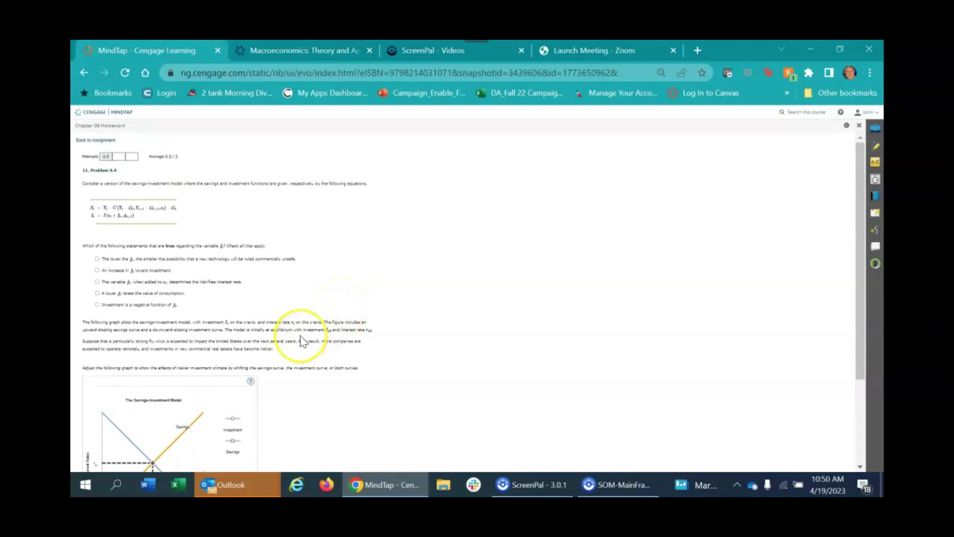
{"action": "scroll", "coordinate": [313, 338], "scroll_direction": "down", "scroll_amount": 2}
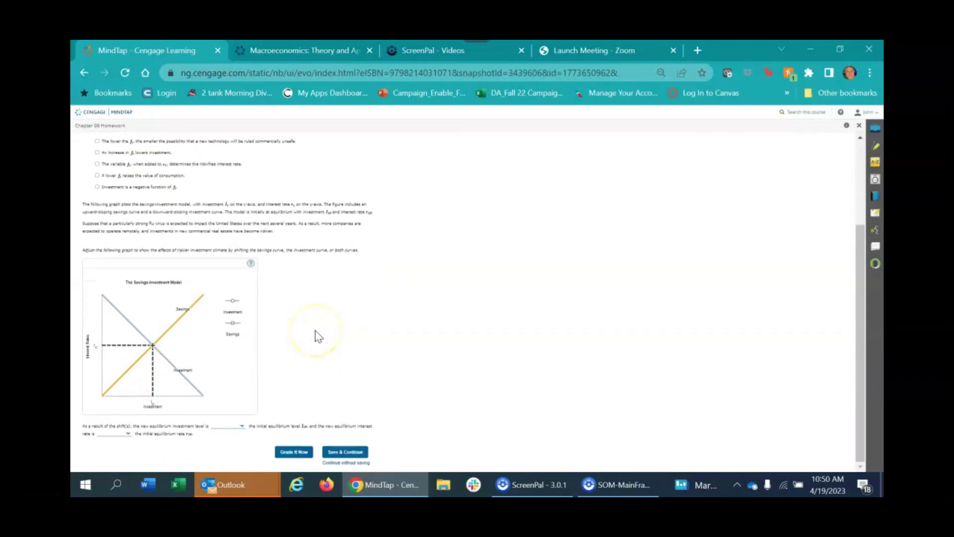
{"action": "scroll", "coordinate": [318, 336], "scroll_direction": "up", "scroll_amount": 2}
{"action": "scroll", "coordinate": [633, 207], "scroll_direction": "down", "scroll_amount": 2}
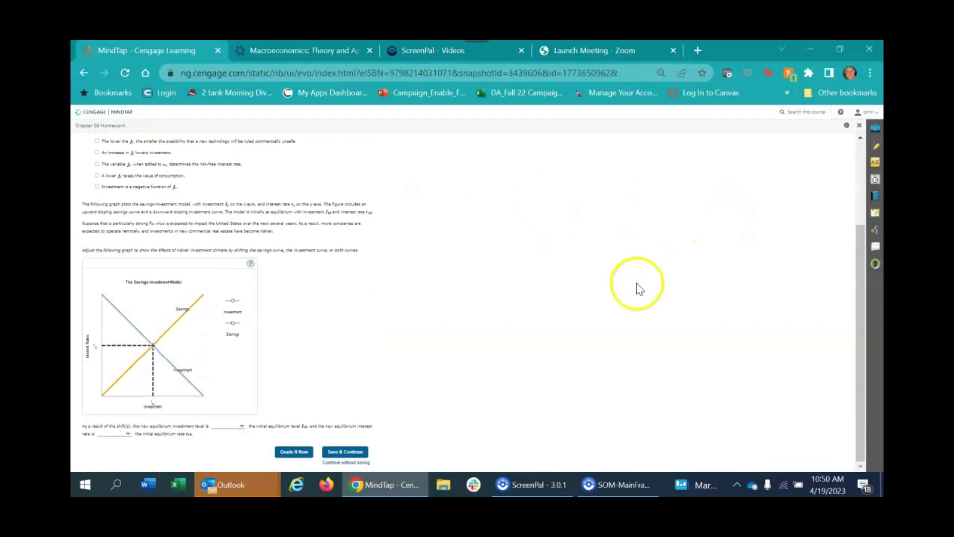
{"action": "scroll", "coordinate": [455, 326], "scroll_direction": "up", "scroll_amount": 2}
{"action": "scroll", "coordinate": [457, 331], "scroll_direction": "down", "scroll_amount": 2}
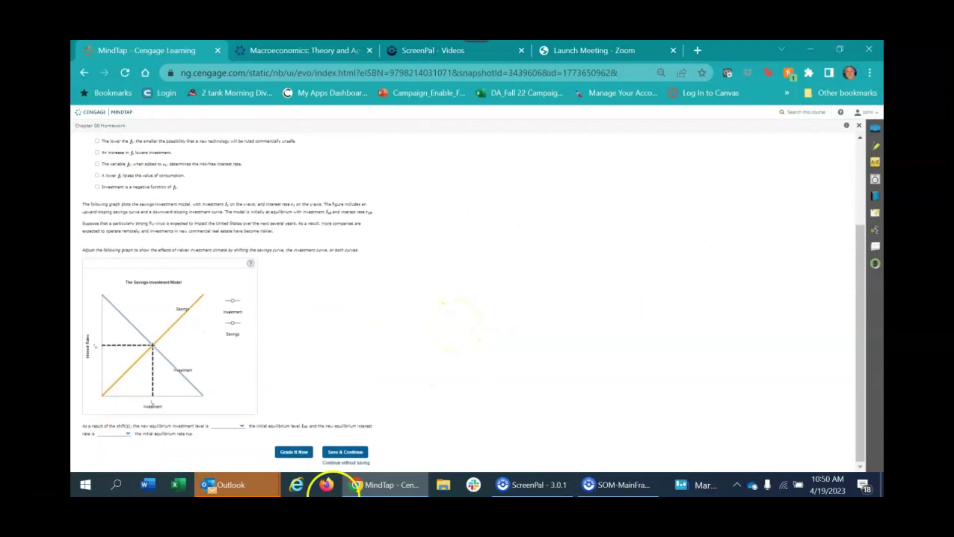
Grade the unanswered Problem 6.4 attempt and review the correct graph and the explanations for each part.
{"action": "left_click", "coordinate": [291, 454]}
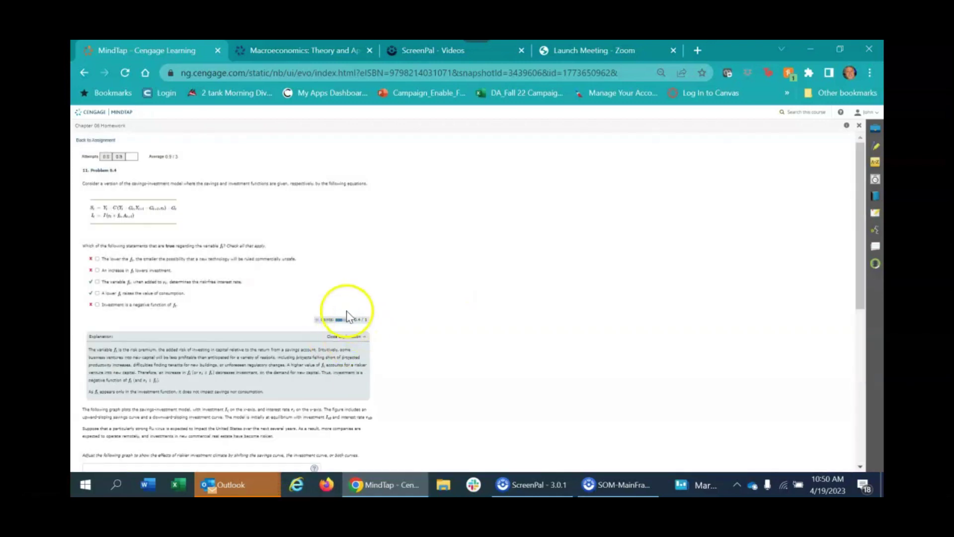
{"action": "scroll", "coordinate": [431, 285], "scroll_direction": "down", "scroll_amount": 5}
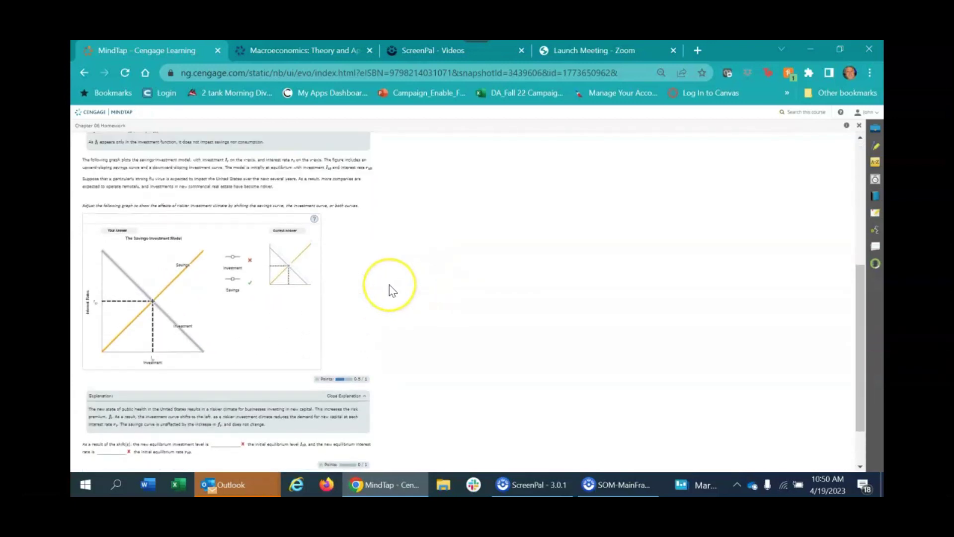
{"action": "scroll", "coordinate": [393, 290], "scroll_direction": "up", "scroll_amount": 4}
{"action": "scroll", "coordinate": [249, 309], "scroll_direction": "down", "scroll_amount": 5}
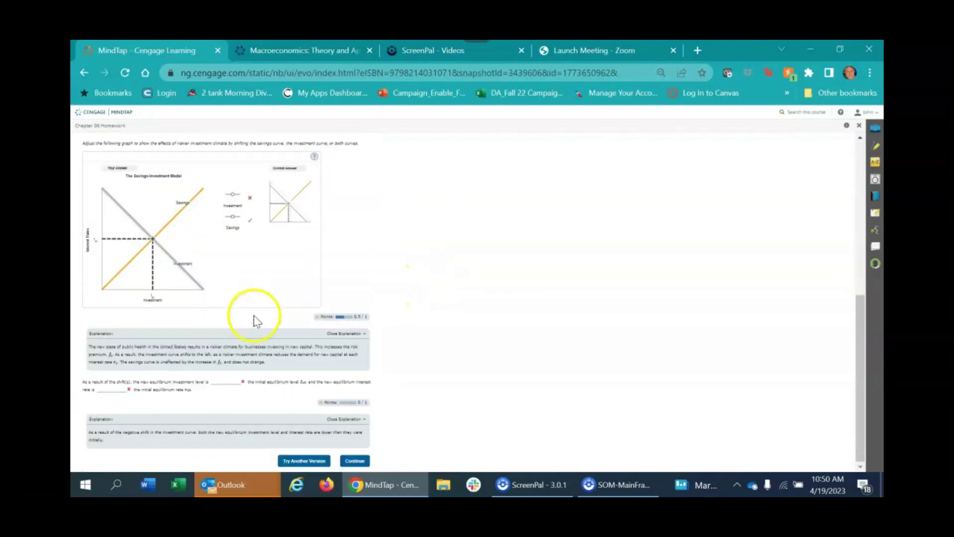
{"action": "scroll", "coordinate": [430, 363], "scroll_direction": "up", "scroll_amount": 6}
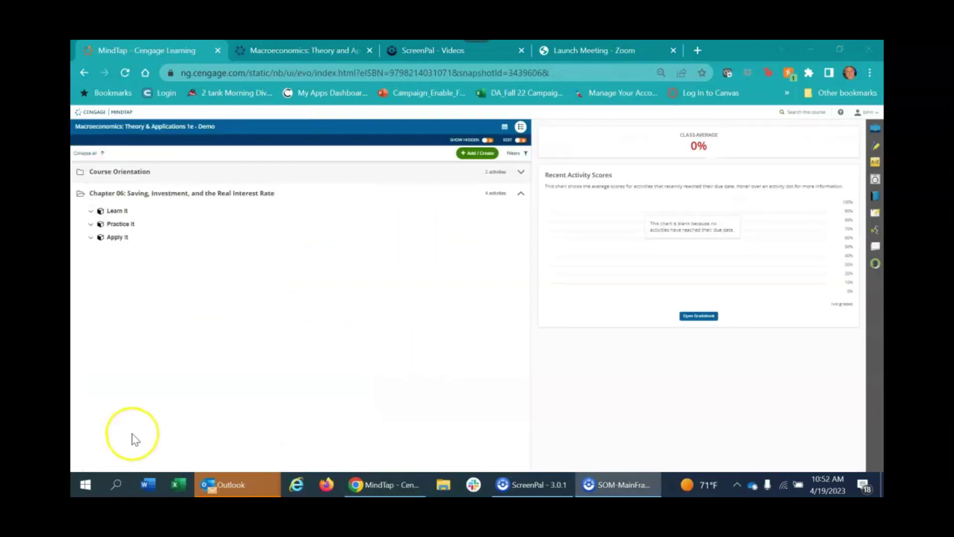
Open the Data Lab: The Fisher Equation question from Chapter 06's Apply It section.
{"action": "left_click", "coordinate": [91, 238]}
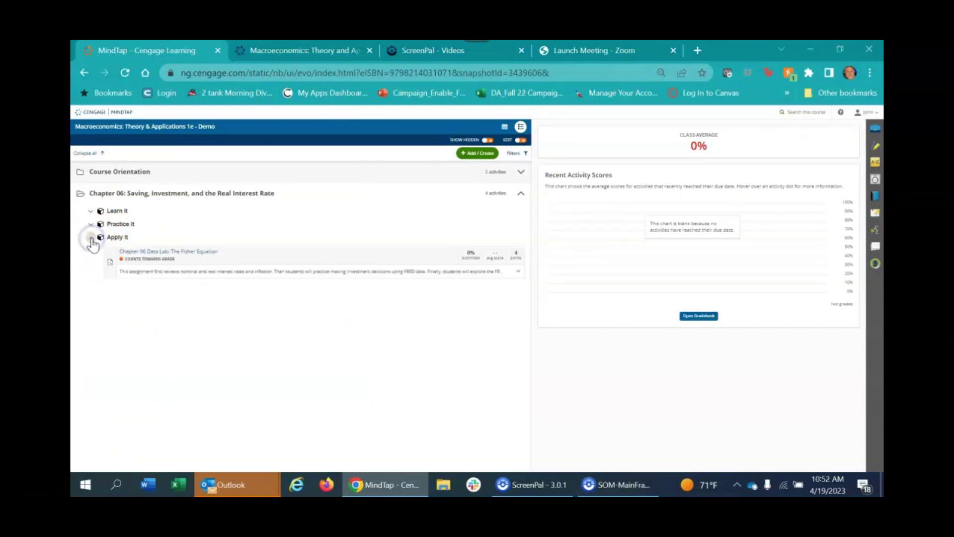
{"action": "left_click", "coordinate": [175, 253]}
{"action": "left_click", "coordinate": [176, 268]}
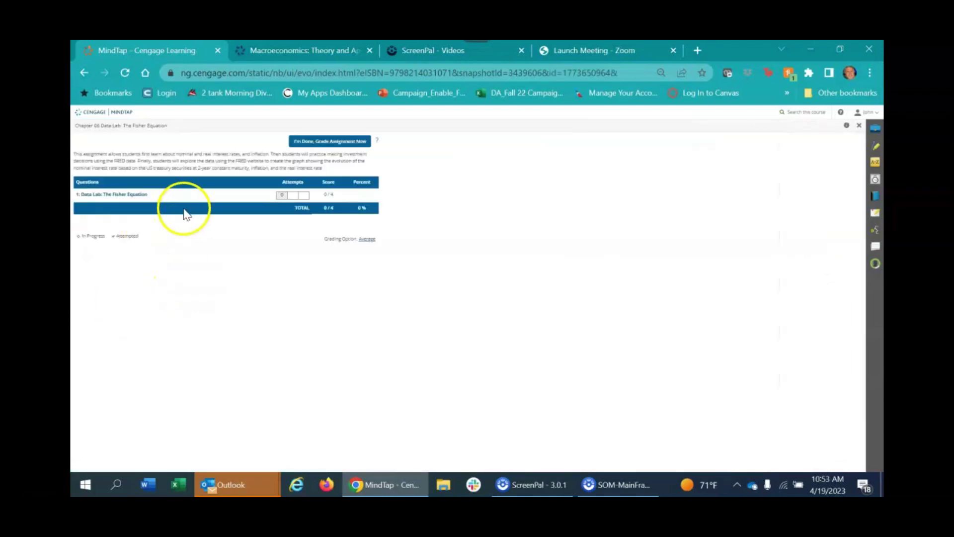
{"action": "left_click", "coordinate": [114, 194]}
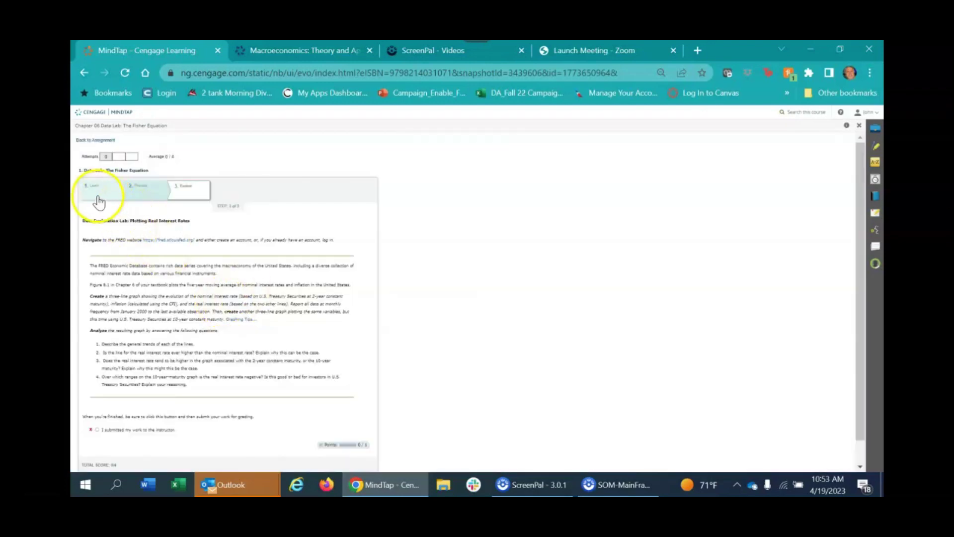
Review the lab's first part on nominal interest rates, real interest rates and inflation, including its summary, Fisher Equation table and explanation.
{"action": "left_click", "coordinate": [99, 201]}
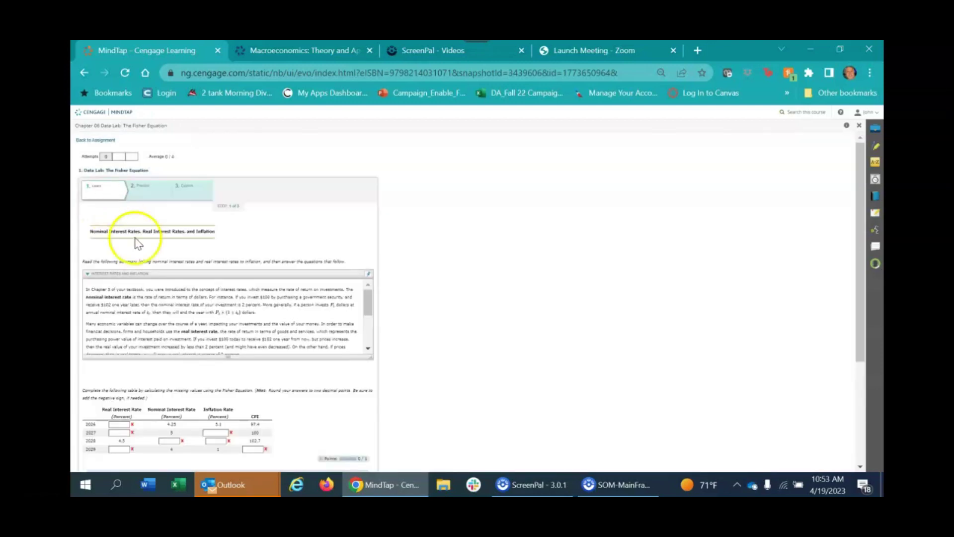
{"action": "scroll", "coordinate": [256, 288], "scroll_direction": "down", "scroll_amount": 5}
{"action": "scroll", "coordinate": [266, 294], "scroll_direction": "up", "scroll_amount": 5}
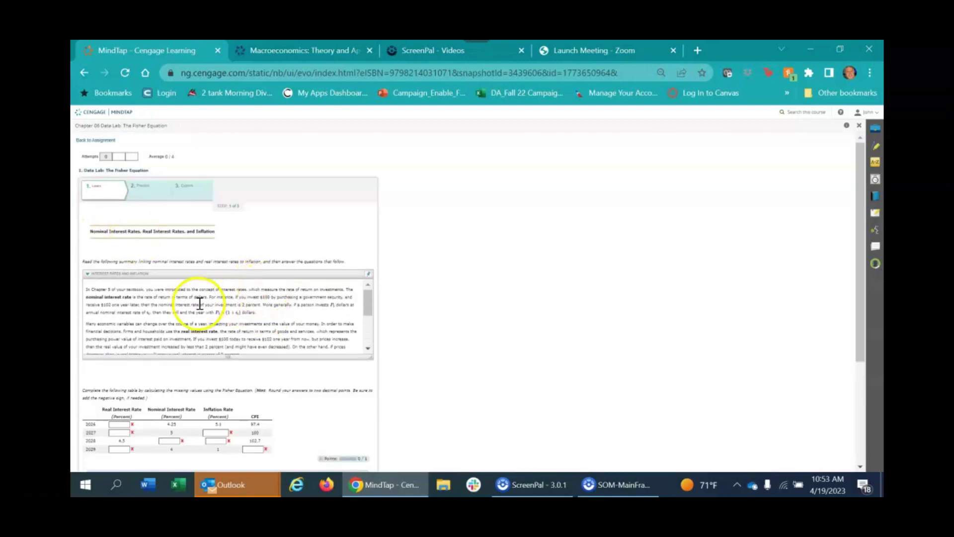
{"action": "scroll", "coordinate": [200, 304], "scroll_direction": "down", "scroll_amount": 5}
{"action": "scroll", "coordinate": [203, 301], "scroll_direction": "up", "scroll_amount": 3}
{"action": "scroll", "coordinate": [203, 301], "scroll_direction": "down", "scroll_amount": 2}
{"action": "scroll", "coordinate": [431, 447], "scroll_direction": "down", "scroll_amount": 2}
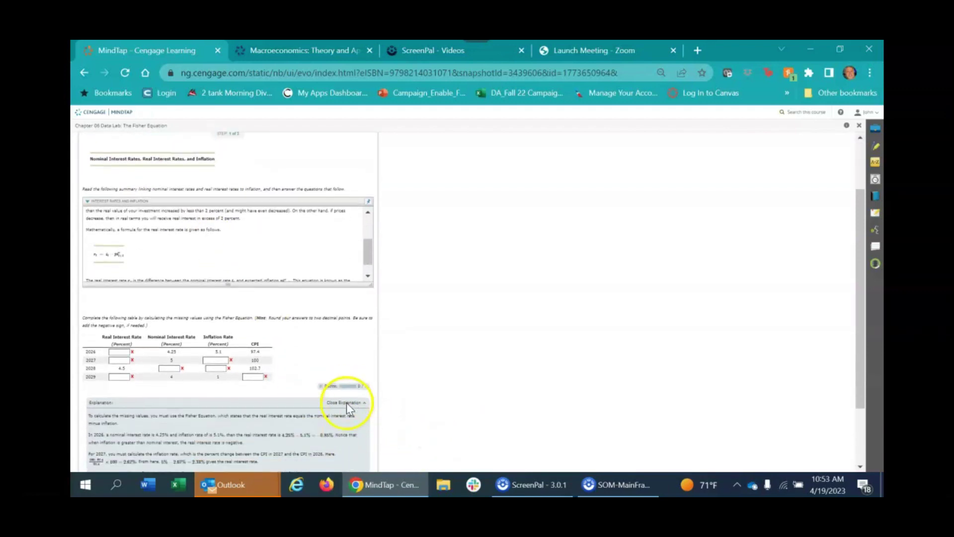
{"action": "scroll", "coordinate": [308, 388], "scroll_direction": "down", "scroll_amount": 2}
{"action": "scroll", "coordinate": [279, 372], "scroll_direction": "down", "scroll_amount": 1}
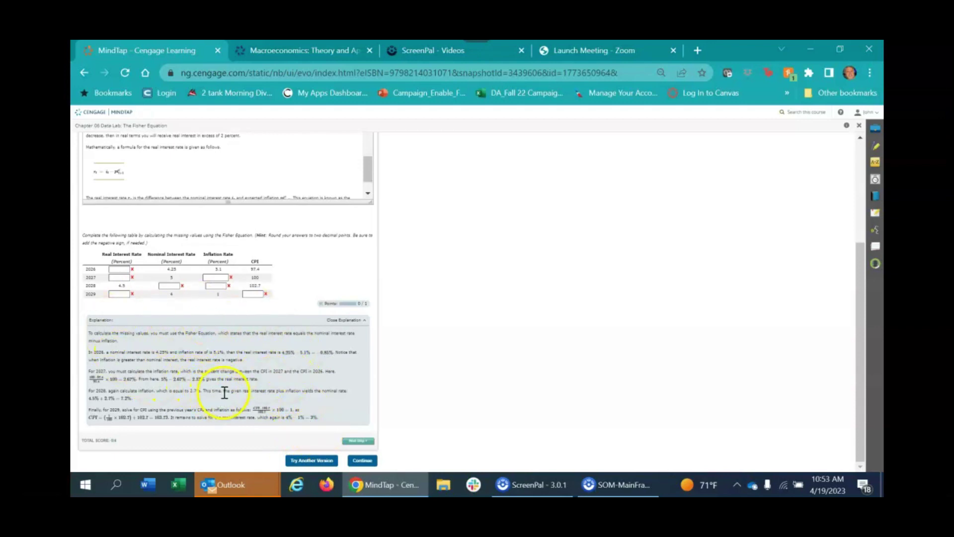
{"action": "scroll", "coordinate": [224, 392], "scroll_direction": "up", "scroll_amount": 3}
{"action": "scroll", "coordinate": [226, 391], "scroll_direction": "down", "scroll_amount": 2}
{"action": "scroll", "coordinate": [226, 391], "scroll_direction": "up", "scroll_amount": 2}
Review the lab's second part on investment decisions using FRED data, viewing Graphs B and A, the questions and the explanations.
{"action": "left_click", "coordinate": [142, 196]}
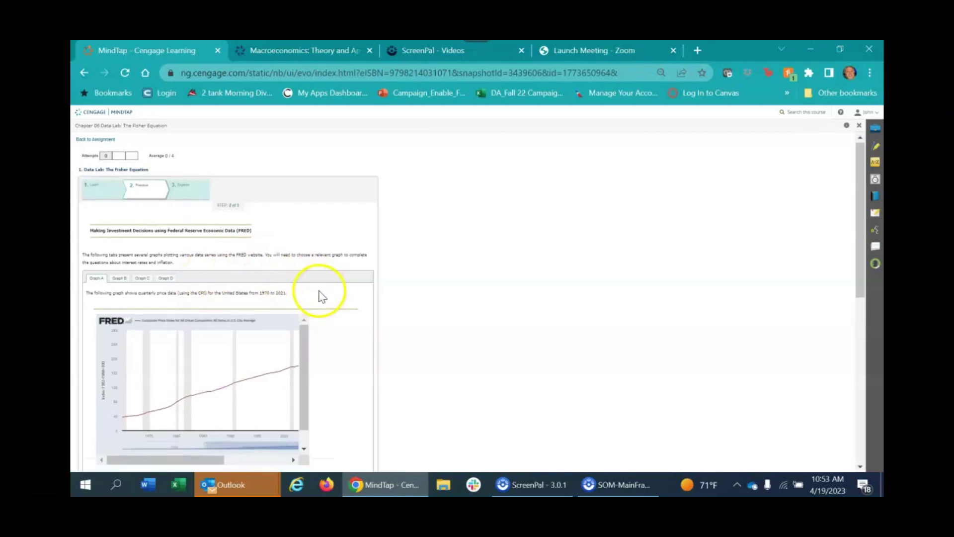
{"action": "scroll", "coordinate": [321, 296], "scroll_direction": "down", "scroll_amount": 5}
{"action": "scroll", "coordinate": [343, 285], "scroll_direction": "up", "scroll_amount": 4}
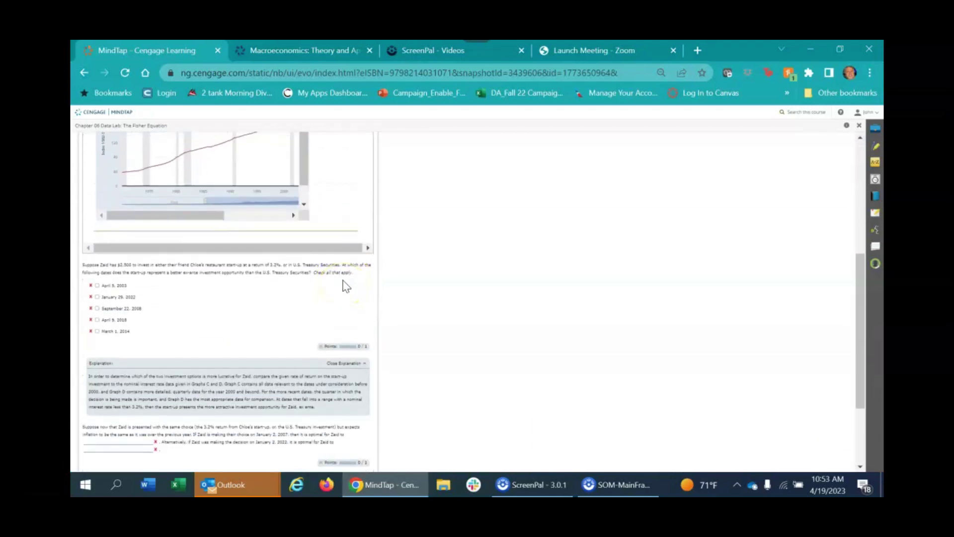
{"action": "left_click", "coordinate": [119, 216]}
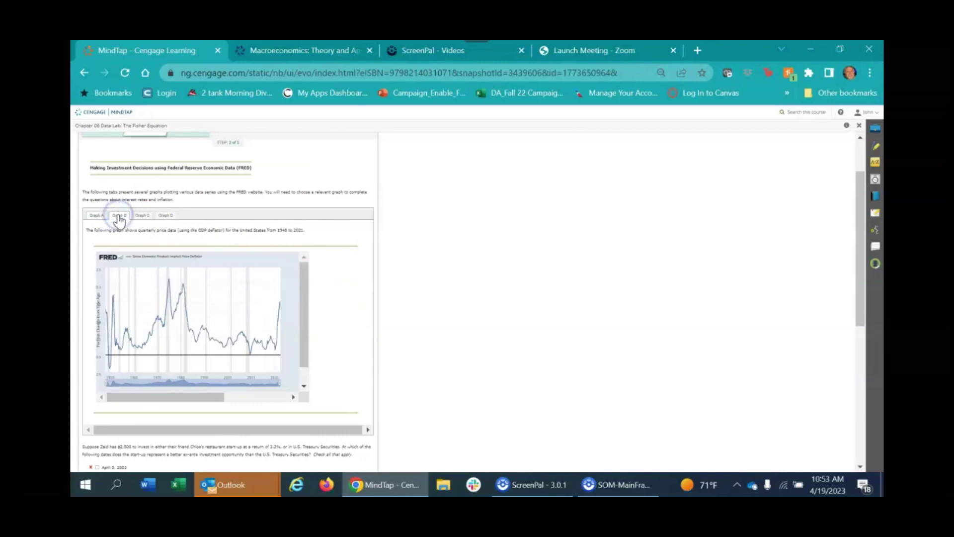
{"action": "left_click", "coordinate": [96, 215]}
{"action": "mouse_move", "coordinate": [296, 287]}
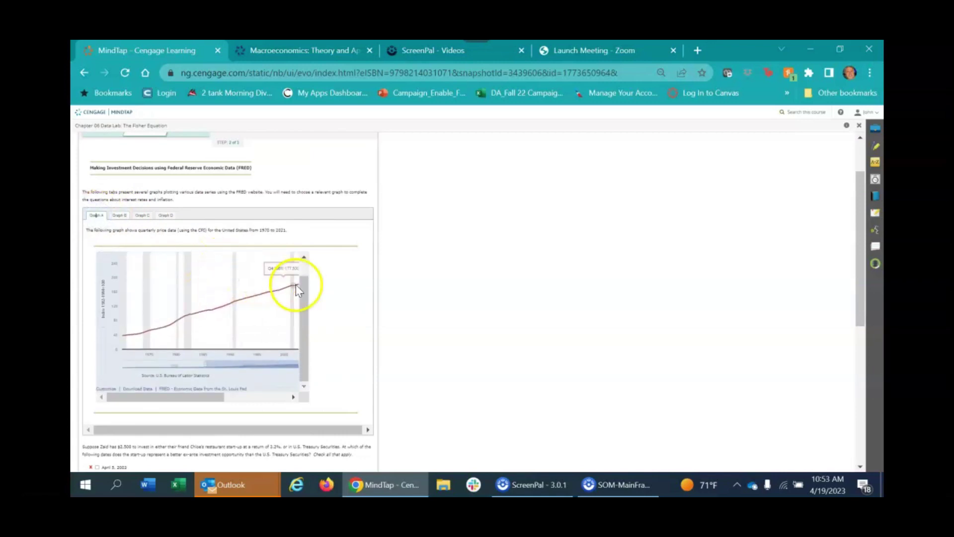
{"action": "scroll", "coordinate": [330, 284], "scroll_direction": "down", "scroll_amount": 5}
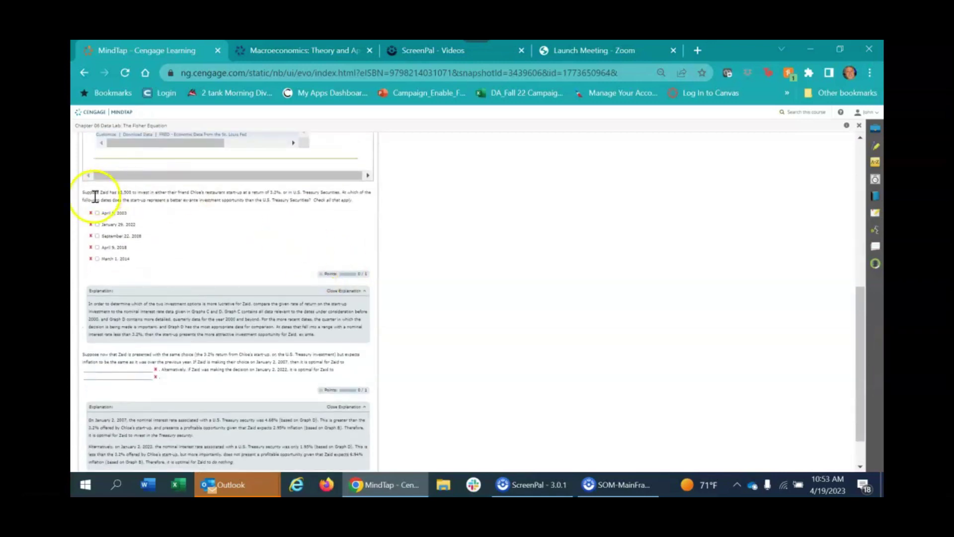
{"action": "scroll", "coordinate": [314, 244], "scroll_direction": "down", "scroll_amount": 1}
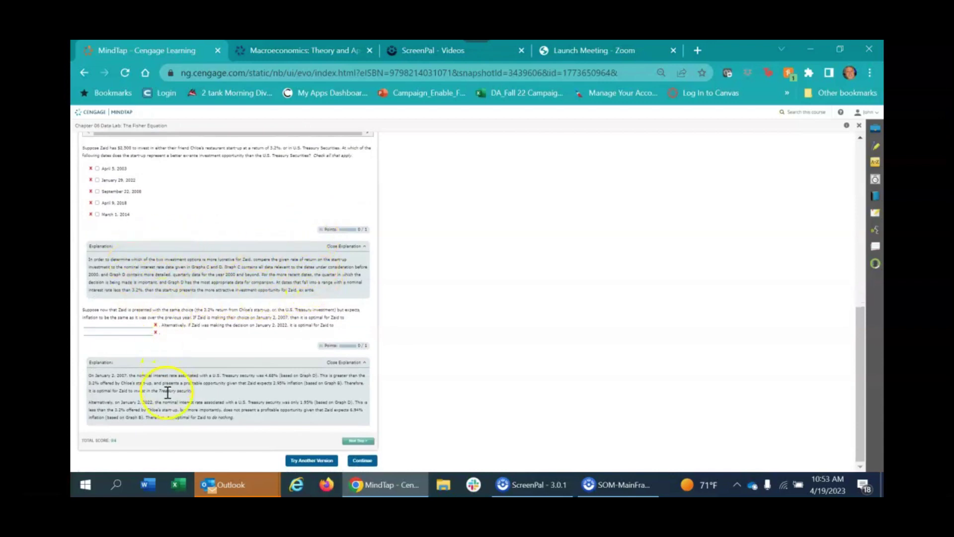
{"action": "scroll", "coordinate": [219, 334], "scroll_direction": "up", "scroll_amount": 10}
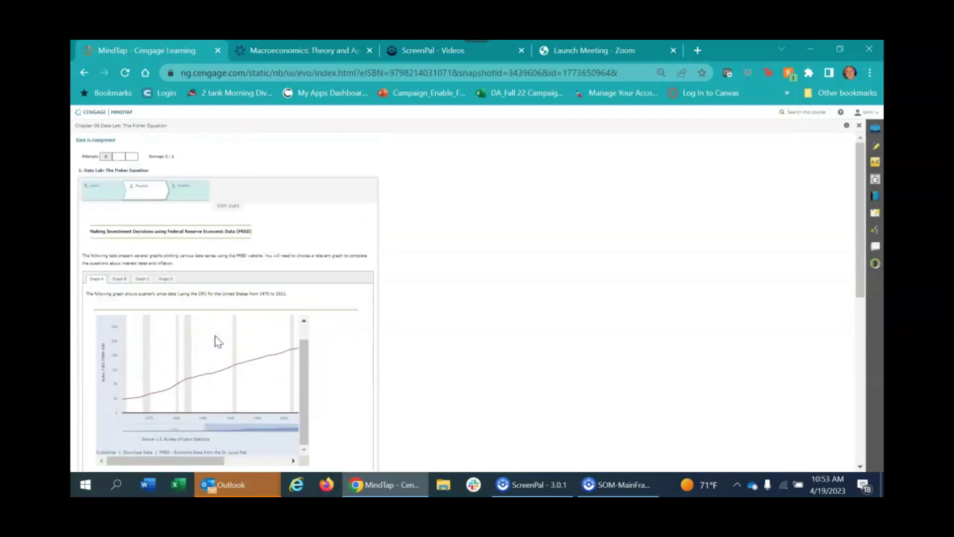
View the lab's third part, Plotting Real Interest Rates, and return to the course outline with the Apply It section collapsed.
{"action": "left_click", "coordinate": [184, 196]}
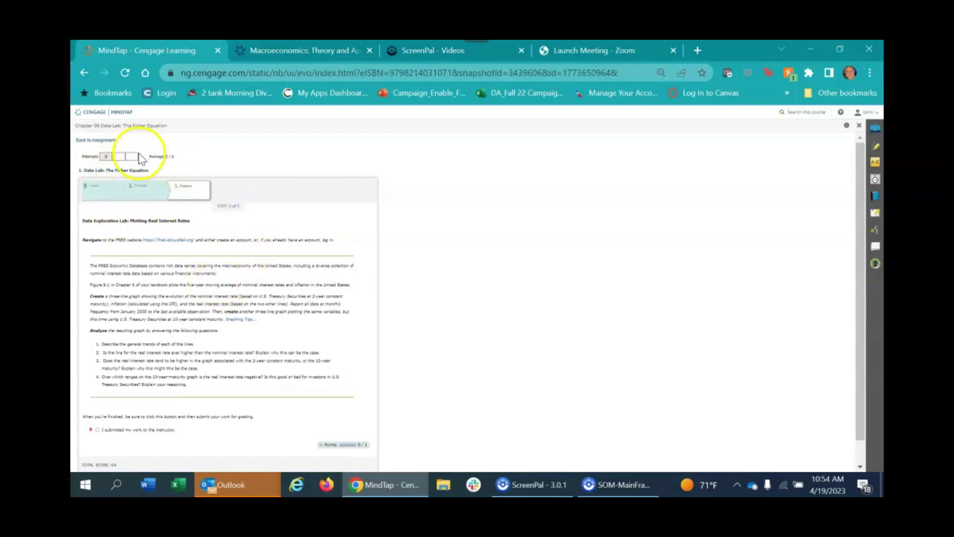
{"action": "left_click", "coordinate": [859, 125]}
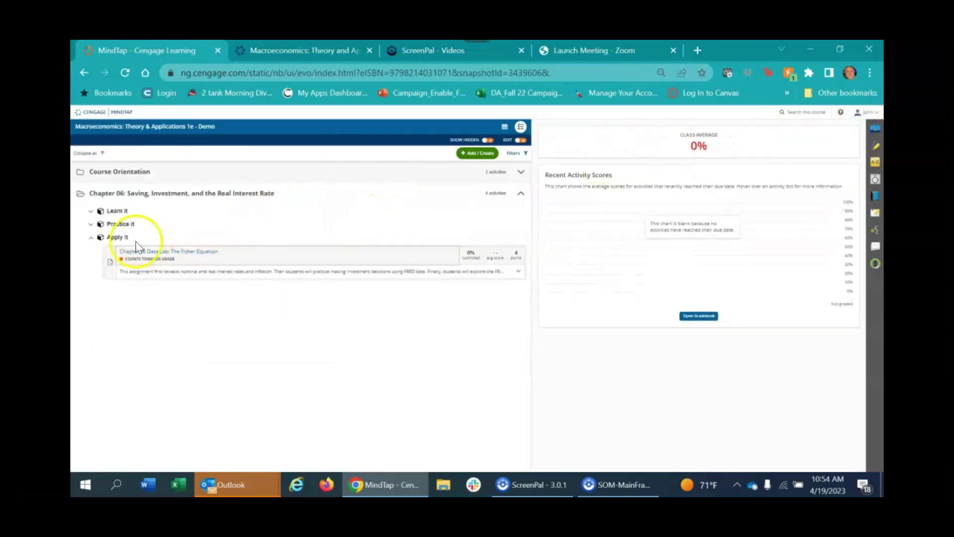
{"action": "left_click", "coordinate": [92, 238]}
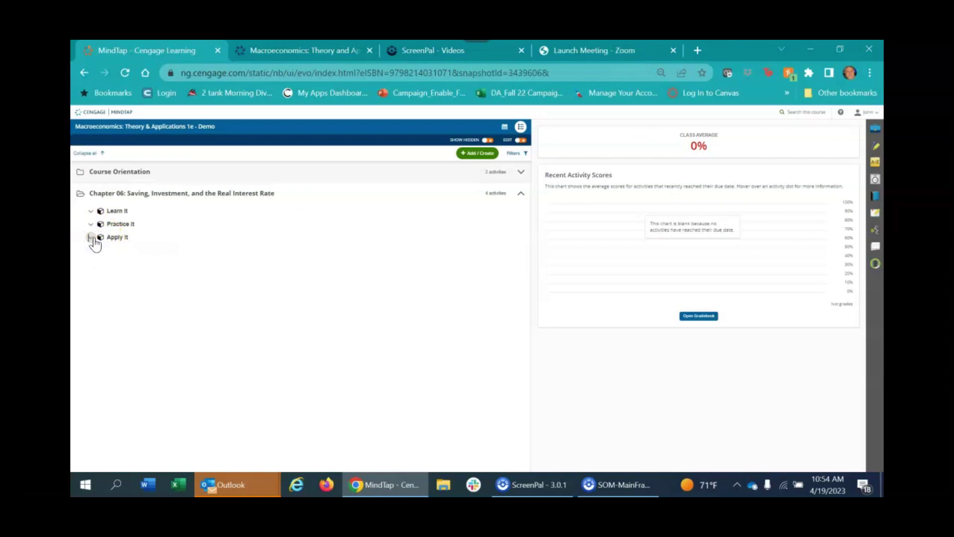